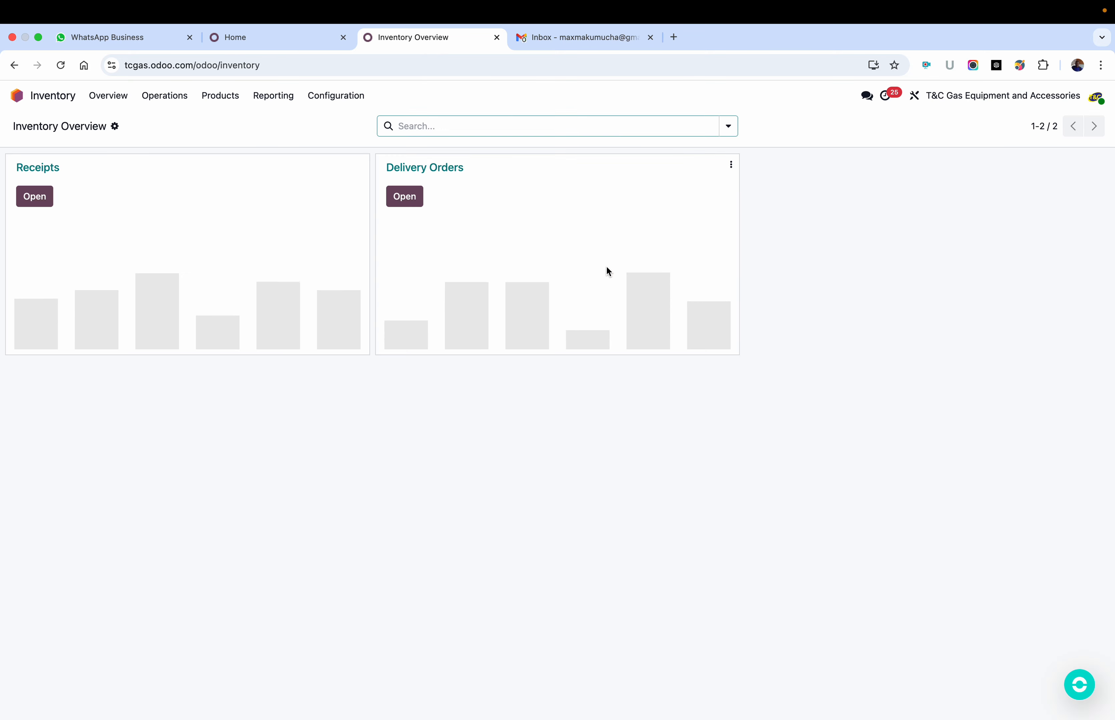
Step: Create a new product in the inventory product list and name it "Gas Fridge"
left_click(220, 96)
left_click(227, 120)
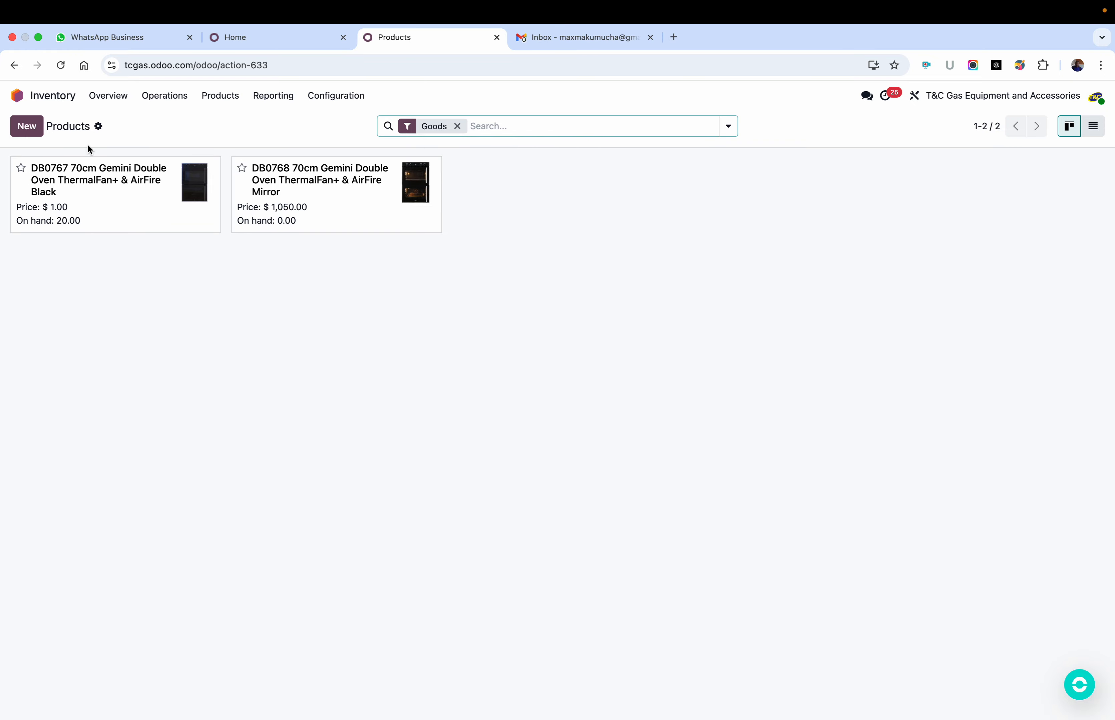
left_click(29, 128)
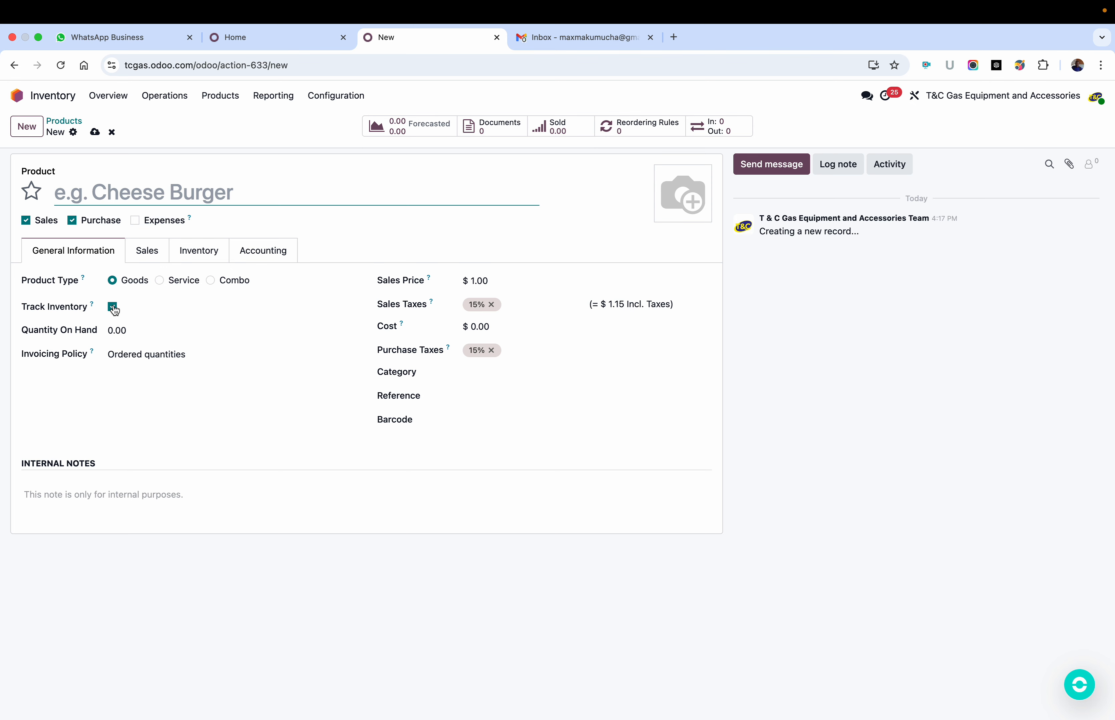
left_click(114, 330)
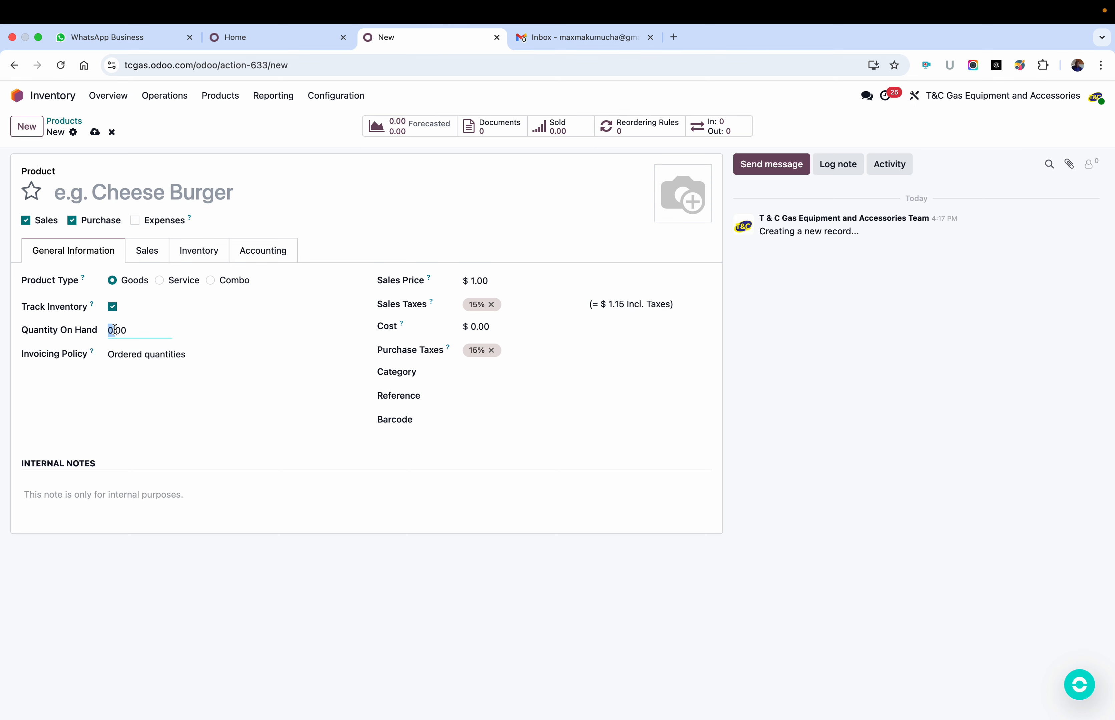
left_click(143, 191)
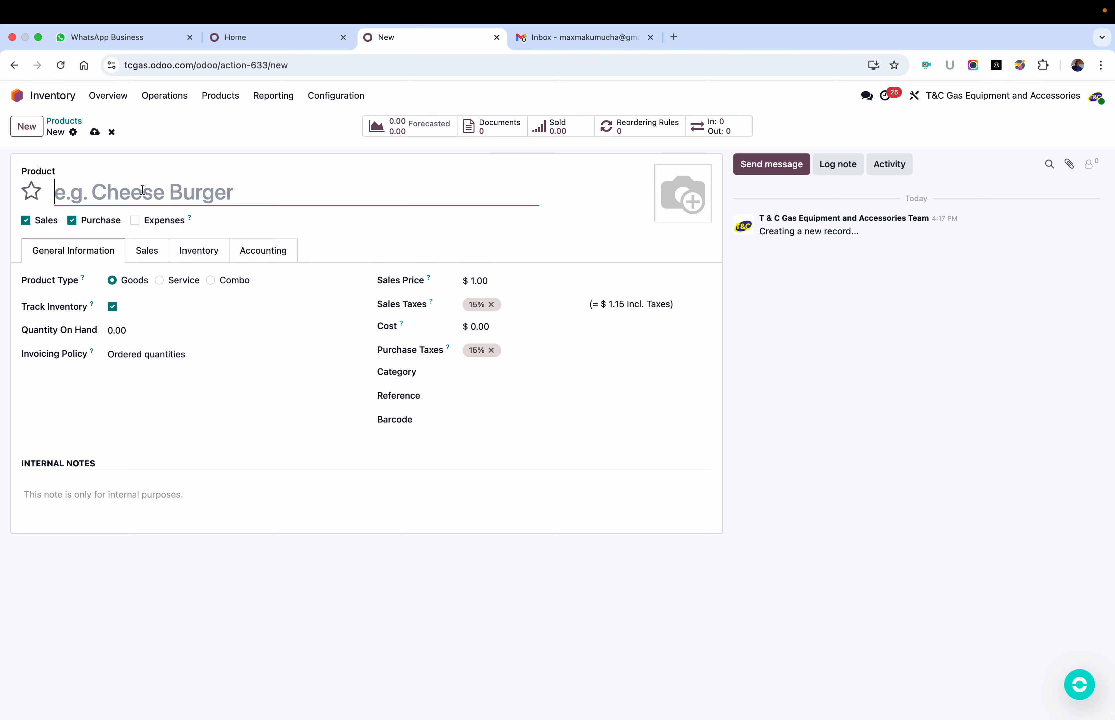
type("Gas")
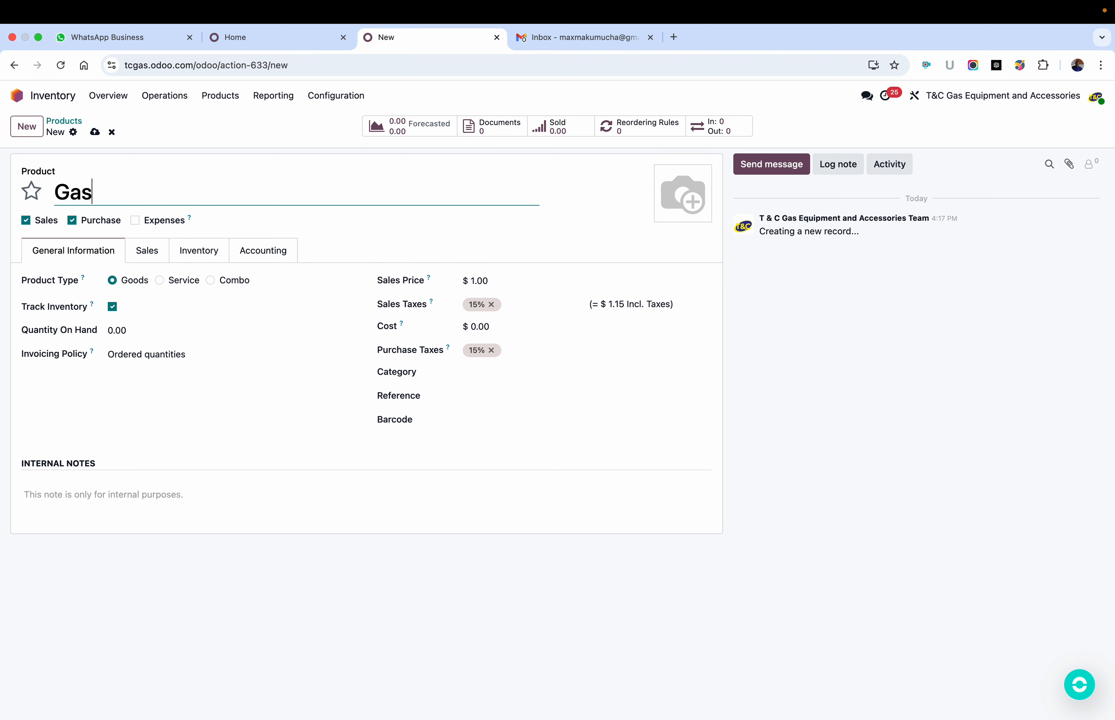
key("super+a")
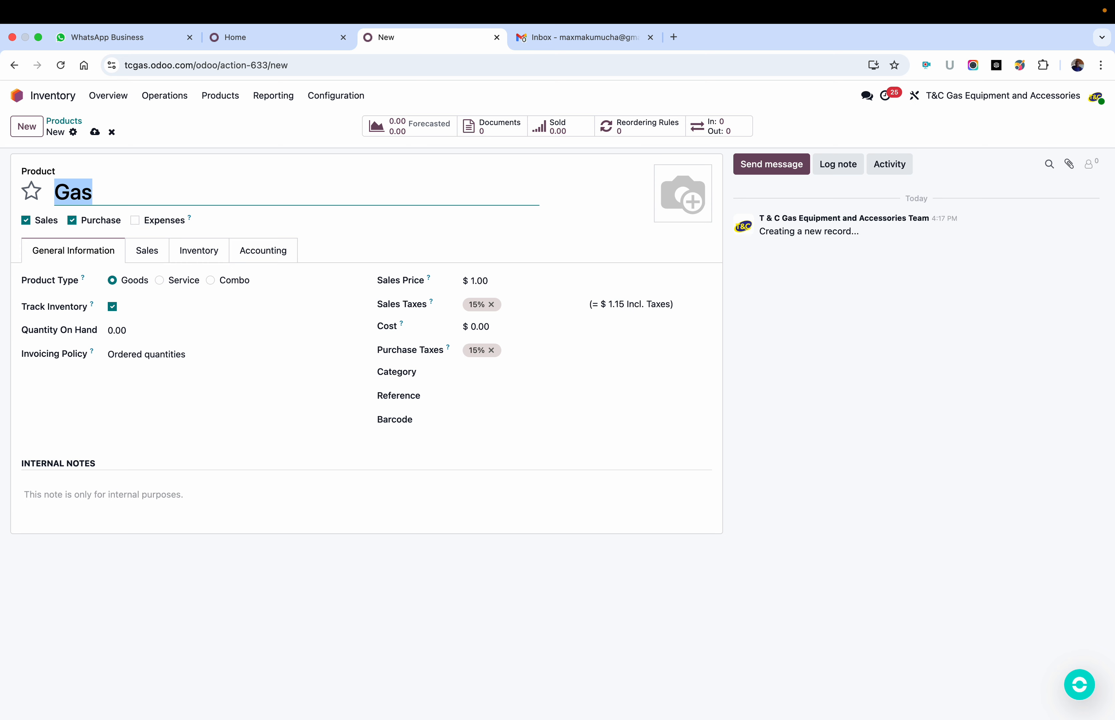
type("Gas Fridge")
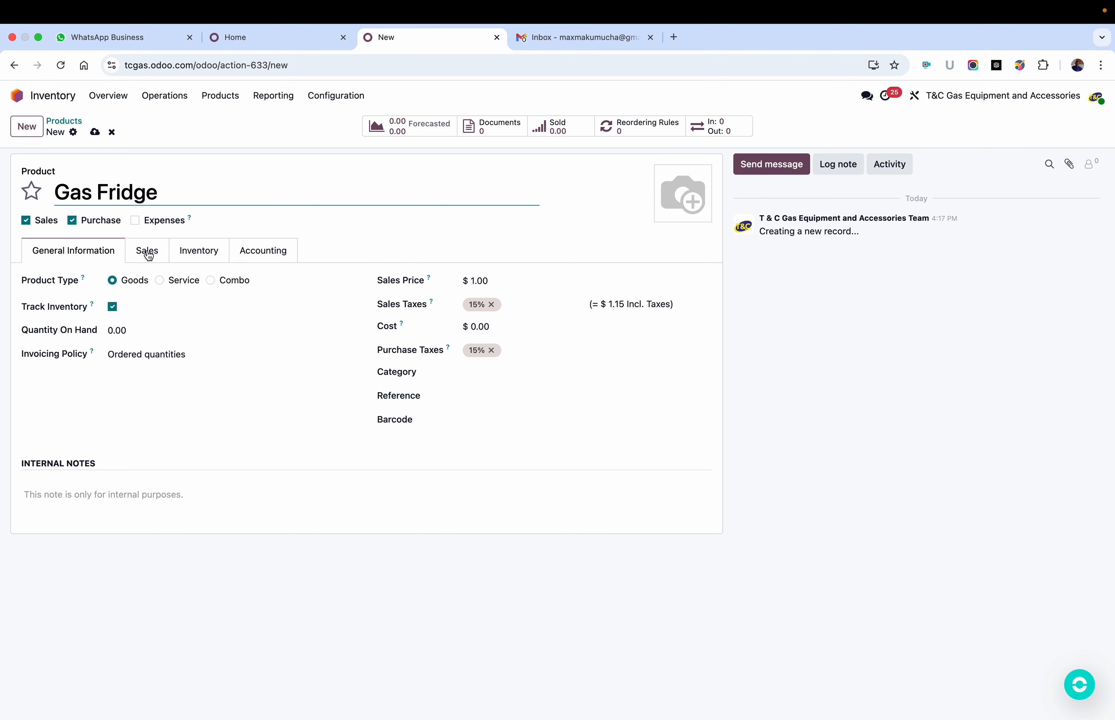
Step: Set the Gas Fridge quantity on hand to 200 with inventory tracking enabled
left_click(118, 328)
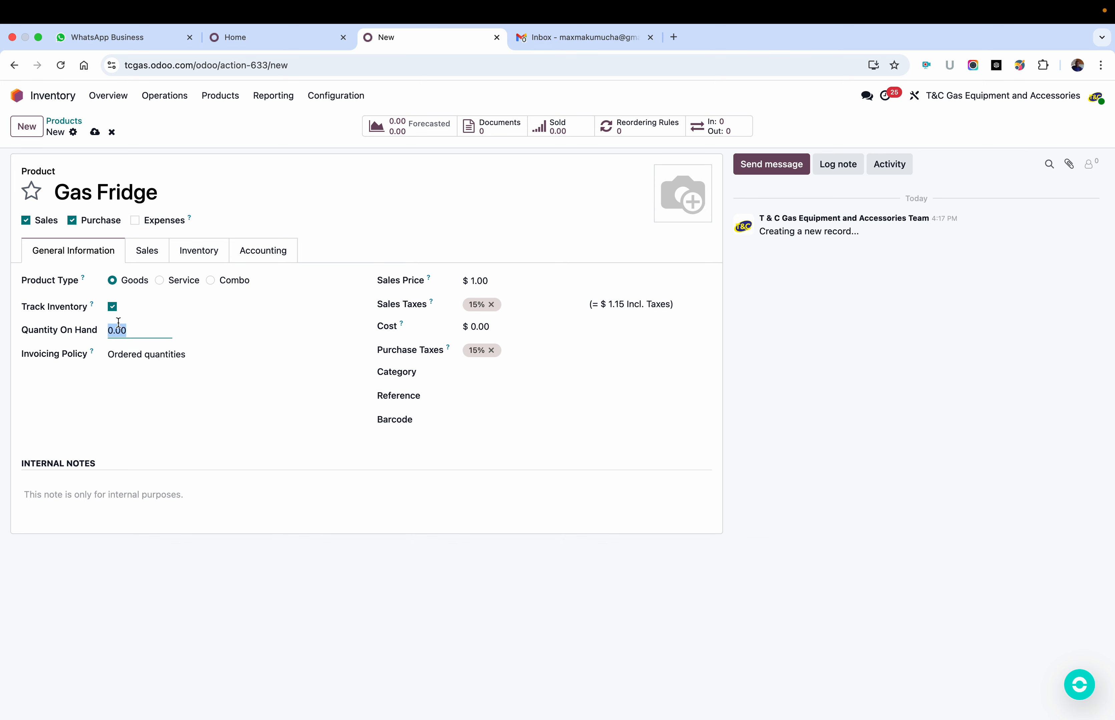
type("200")
left_click(112, 307)
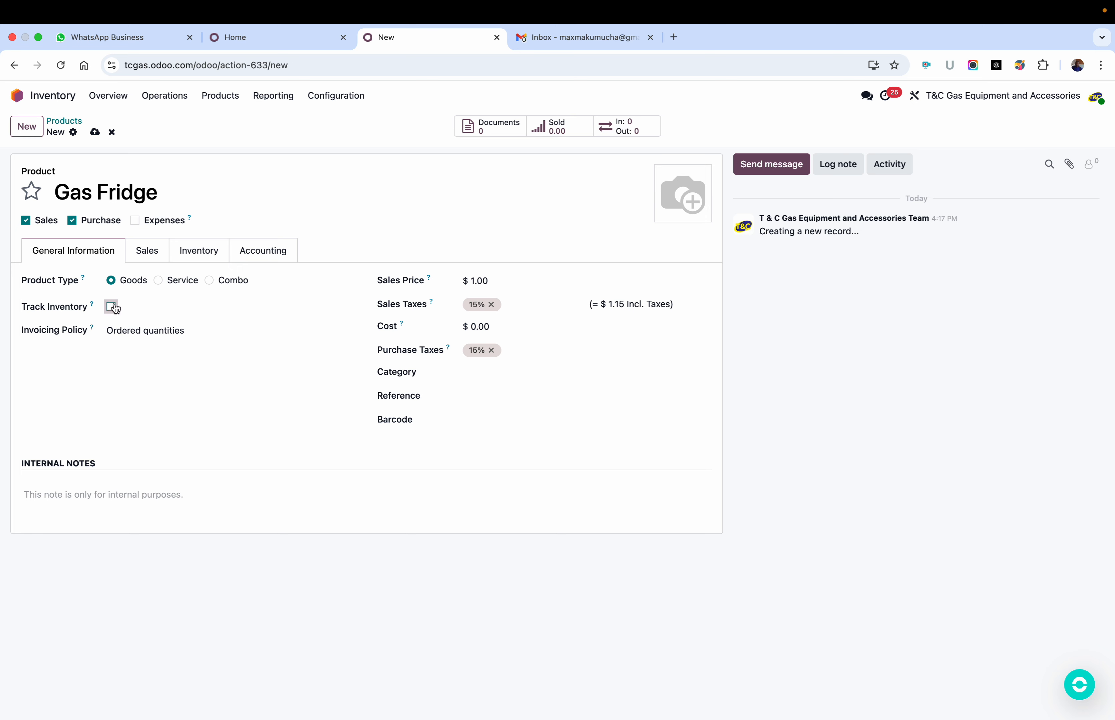
left_click(113, 307)
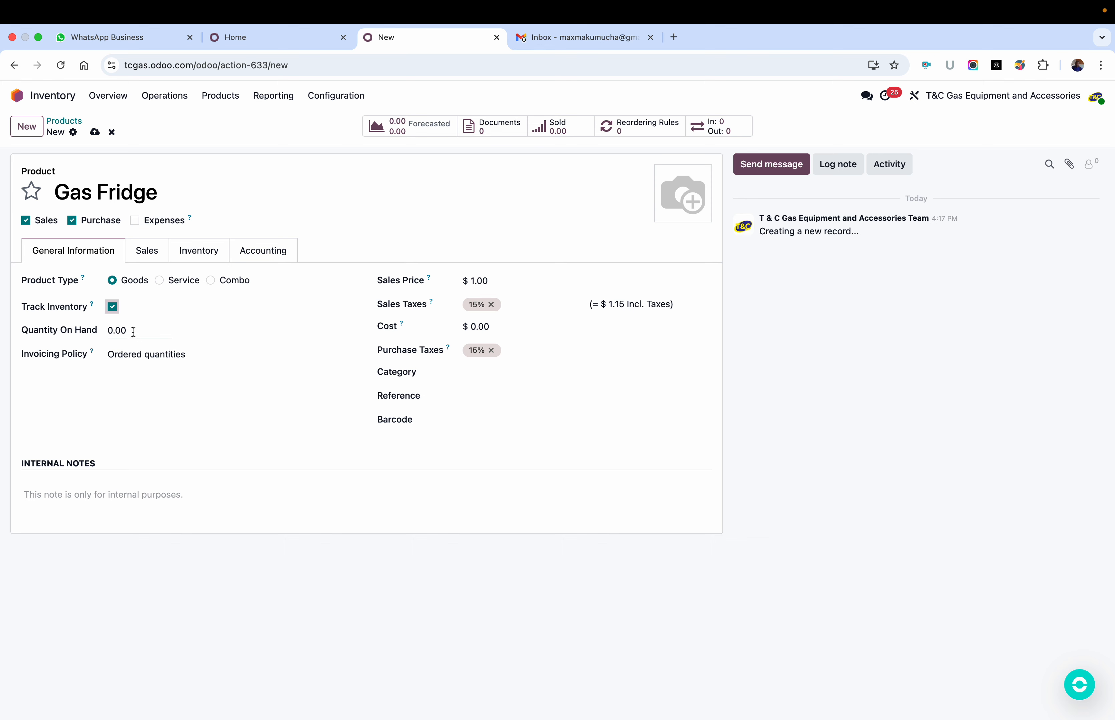
left_click(133, 333)
type("200")
Step: Disable the Purchase option for the Gas Fridge product so that it can only be sold
left_click(73, 221)
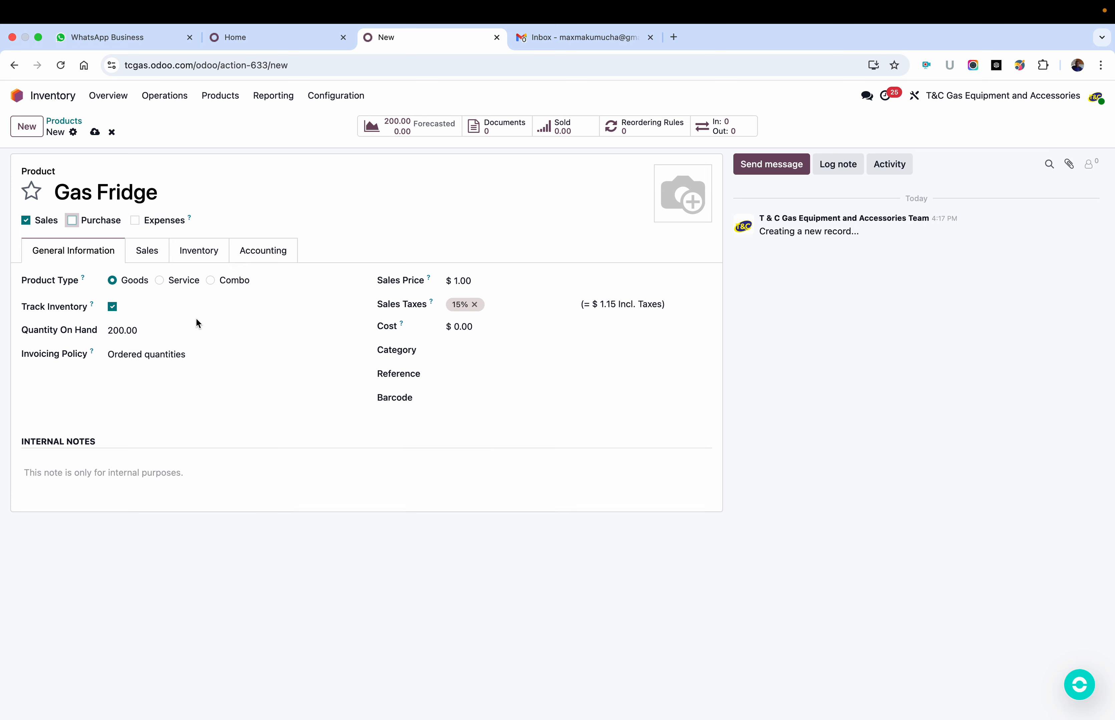
left_click(73, 221)
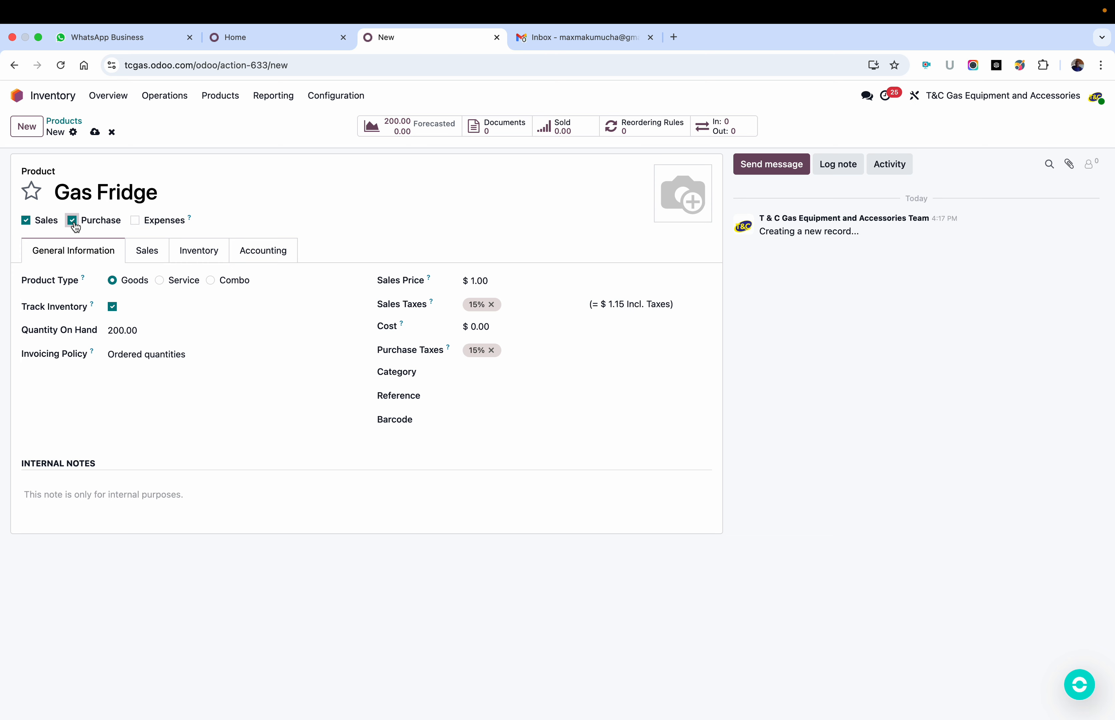
left_click(73, 220)
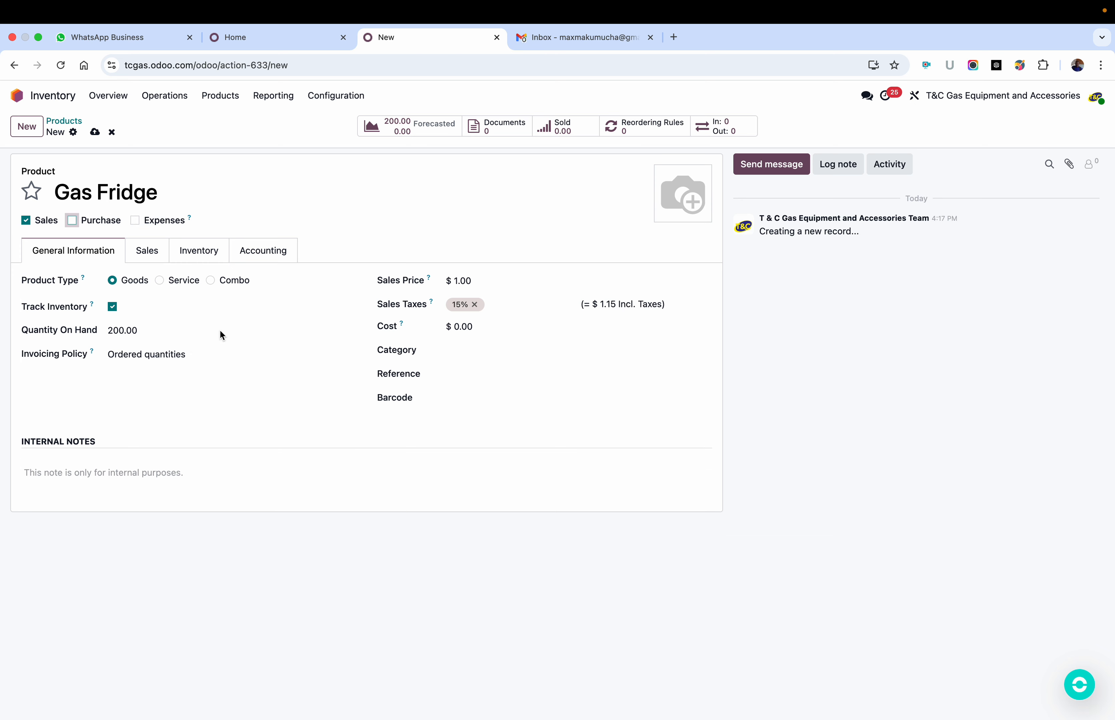
left_click(163, 359)
left_click(163, 356)
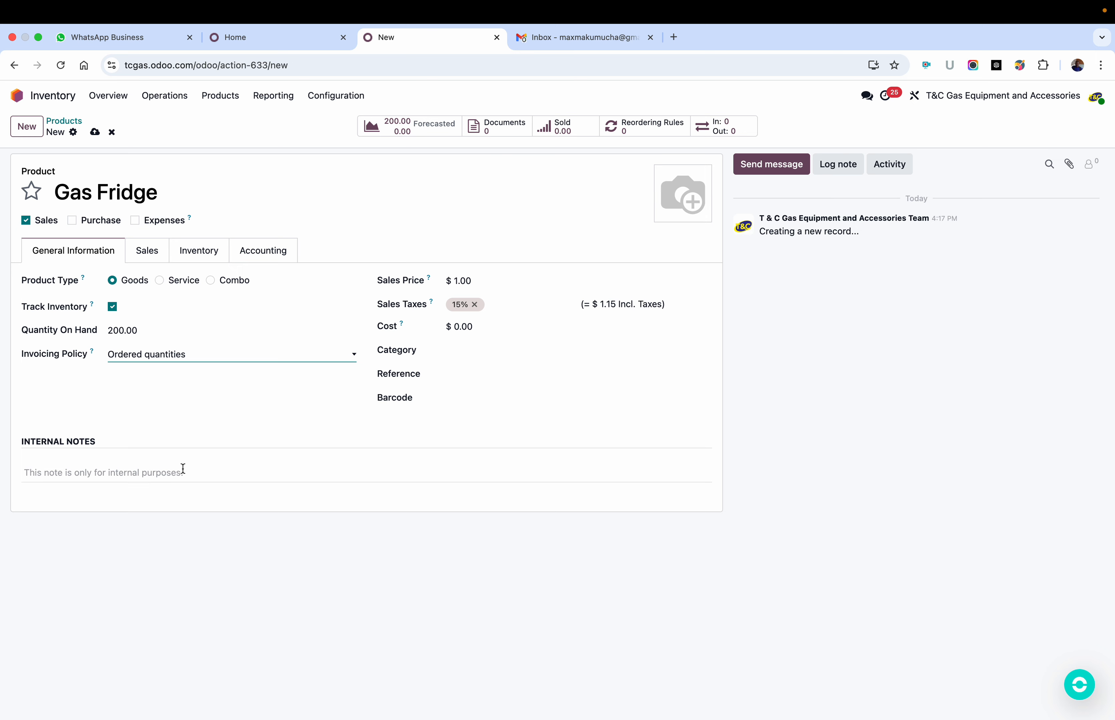
left_click(119, 474)
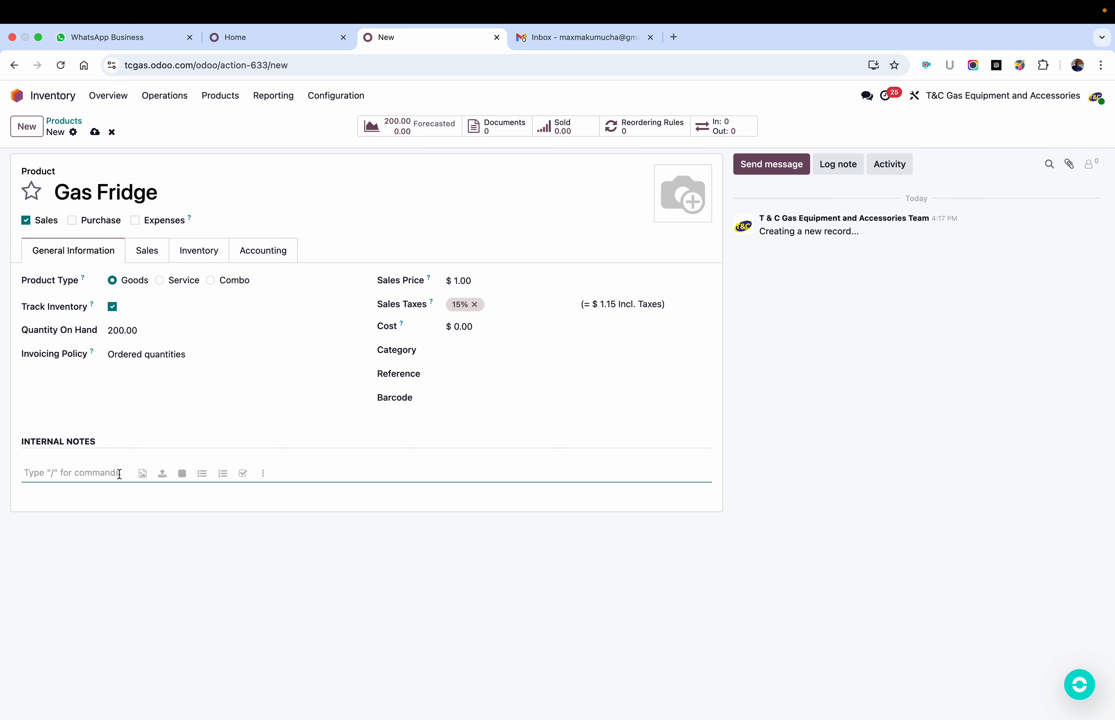
Step: Write the quotation description as separate lines "Features", "bnyukk,jkolheheeee", "GHSgsgqqvqvq" and "FGsgsfcsshsbs", and save the product
left_click(150, 252)
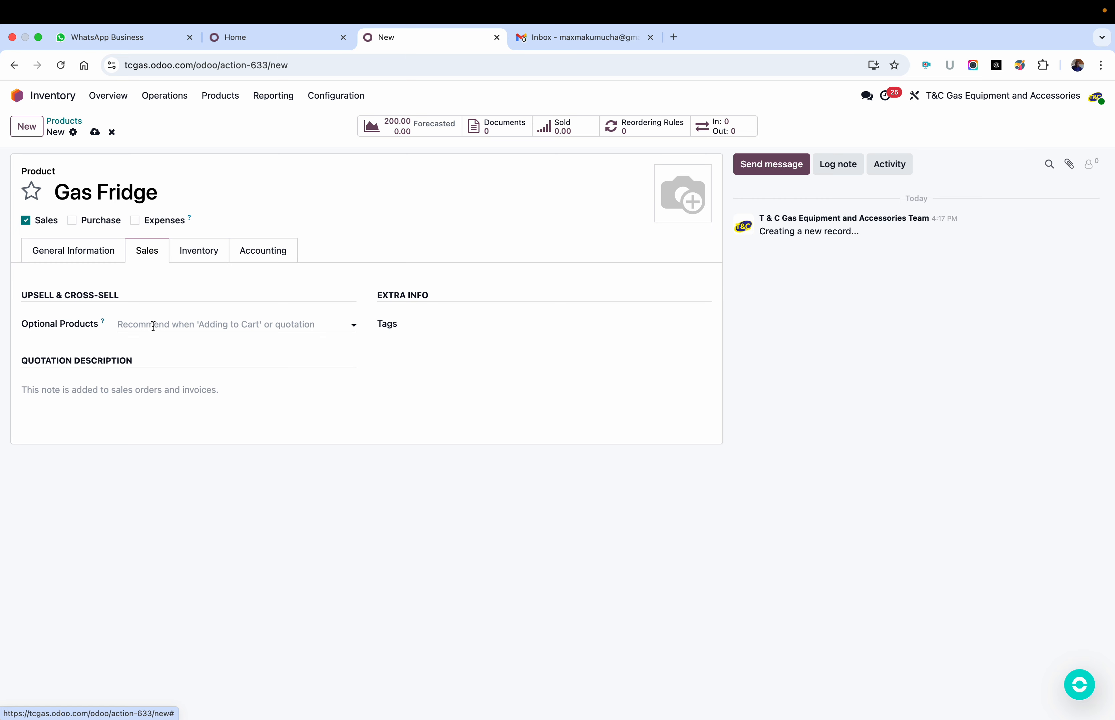
left_click(115, 388)
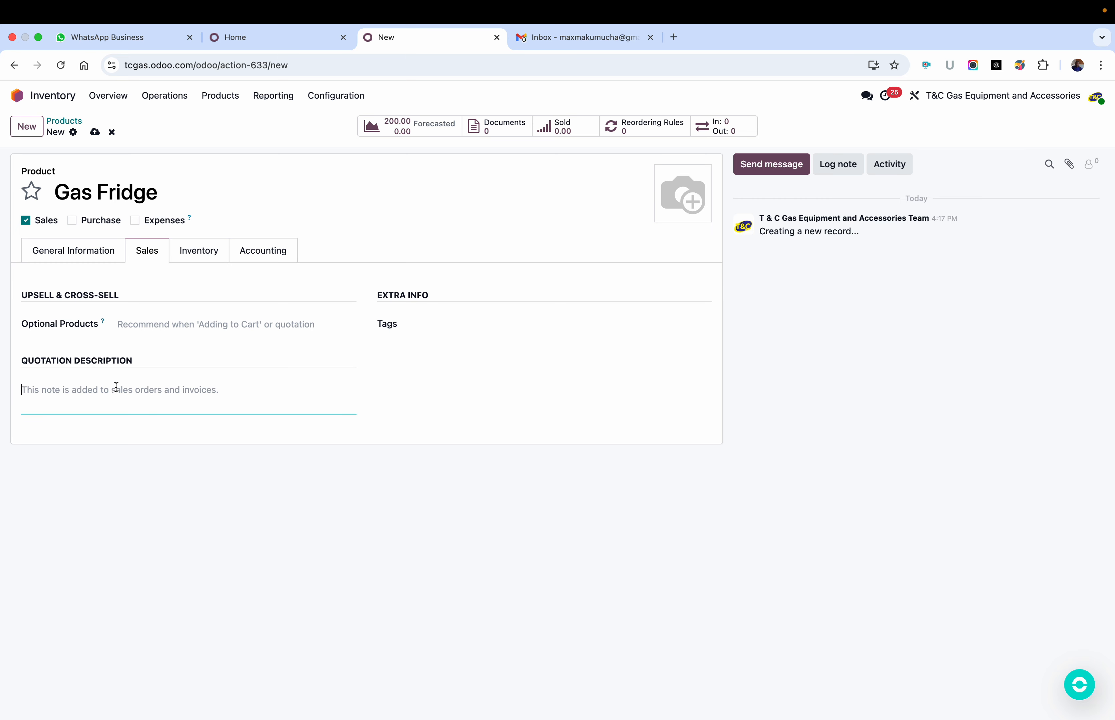
type("Feat")
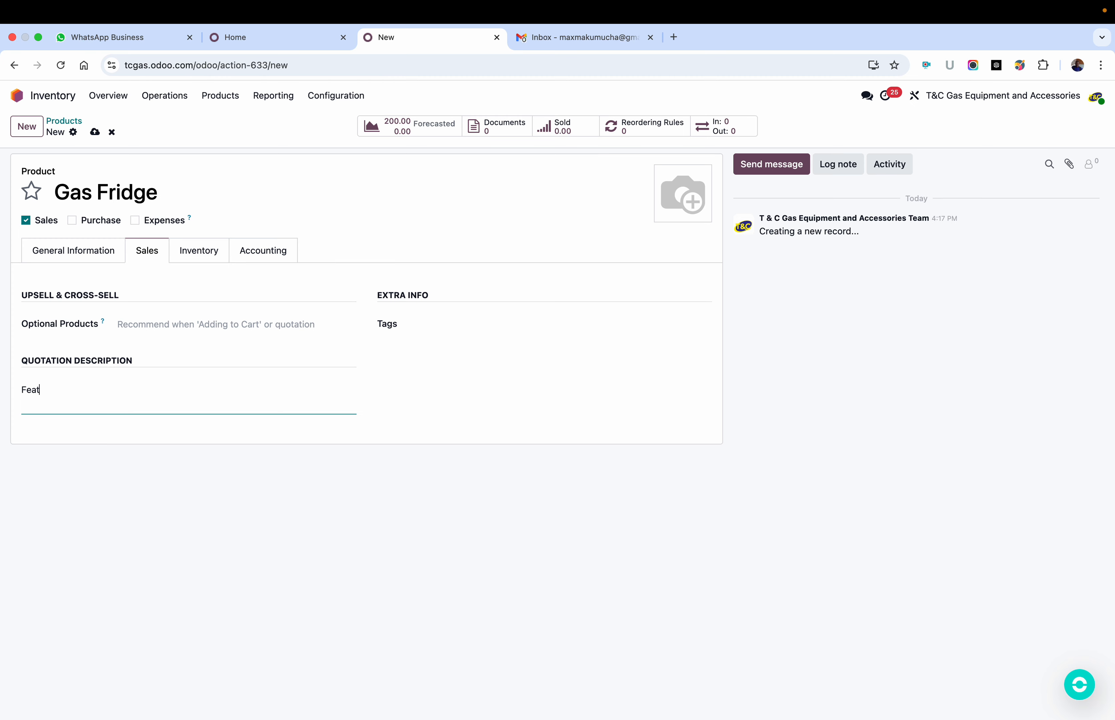
type("rures")
key("Return")
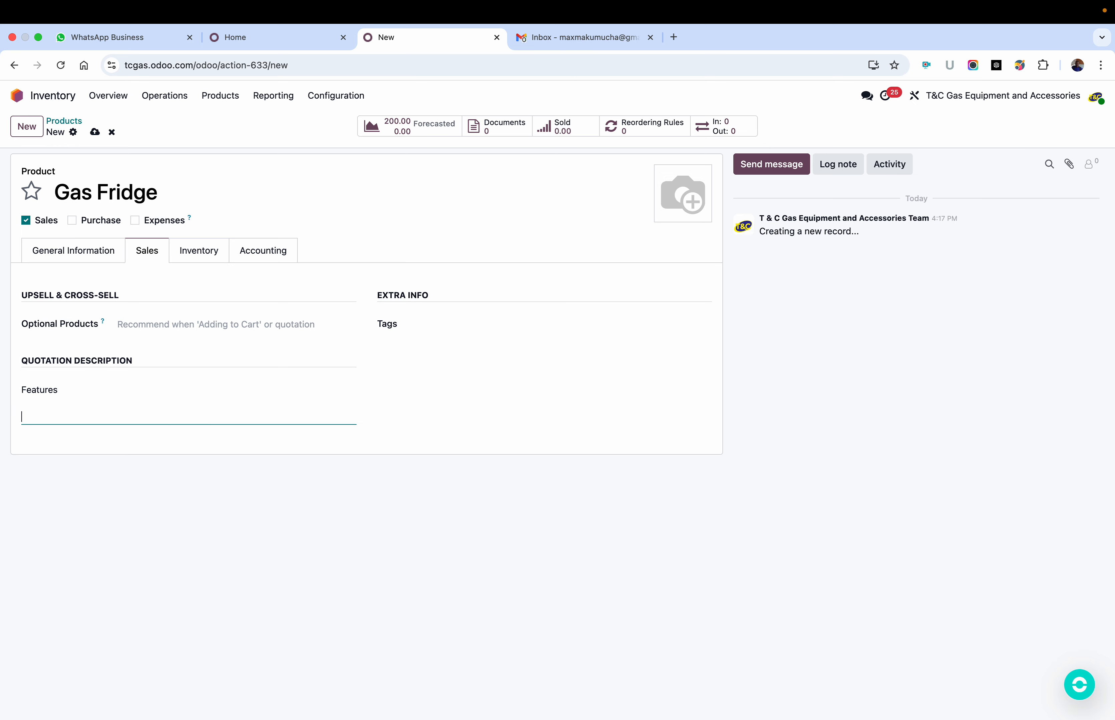
type("bnyukk,jkolheheeee")
key("Return")
type("GHS")
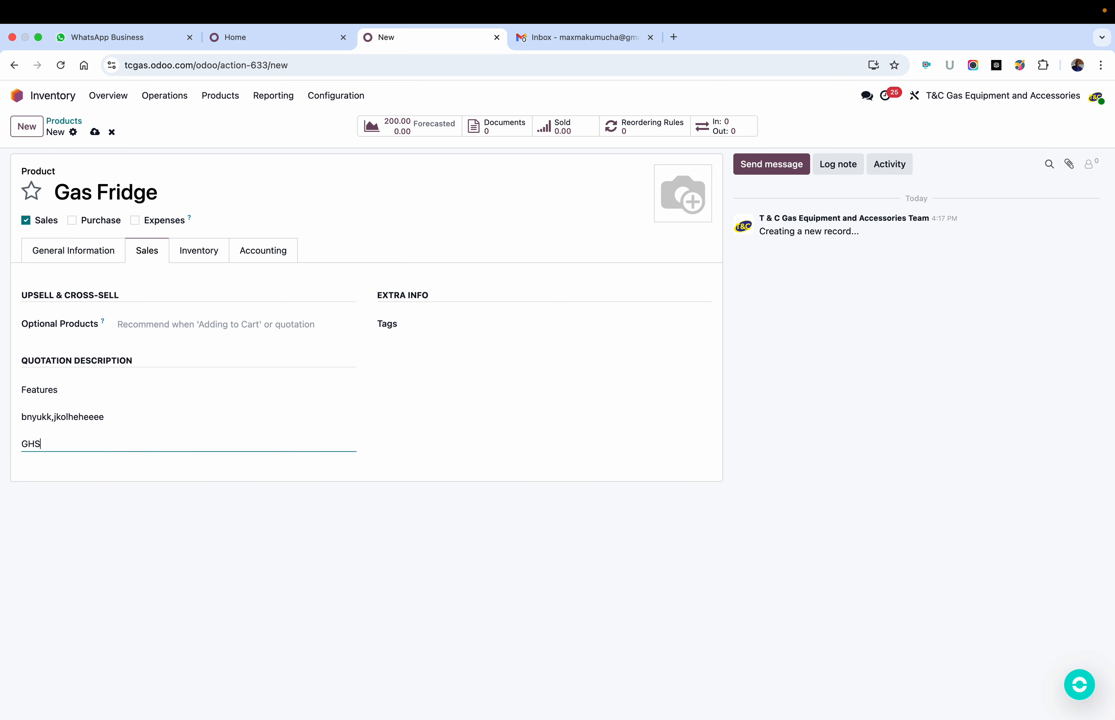
type("gsgqqvqvq")
key("Return")
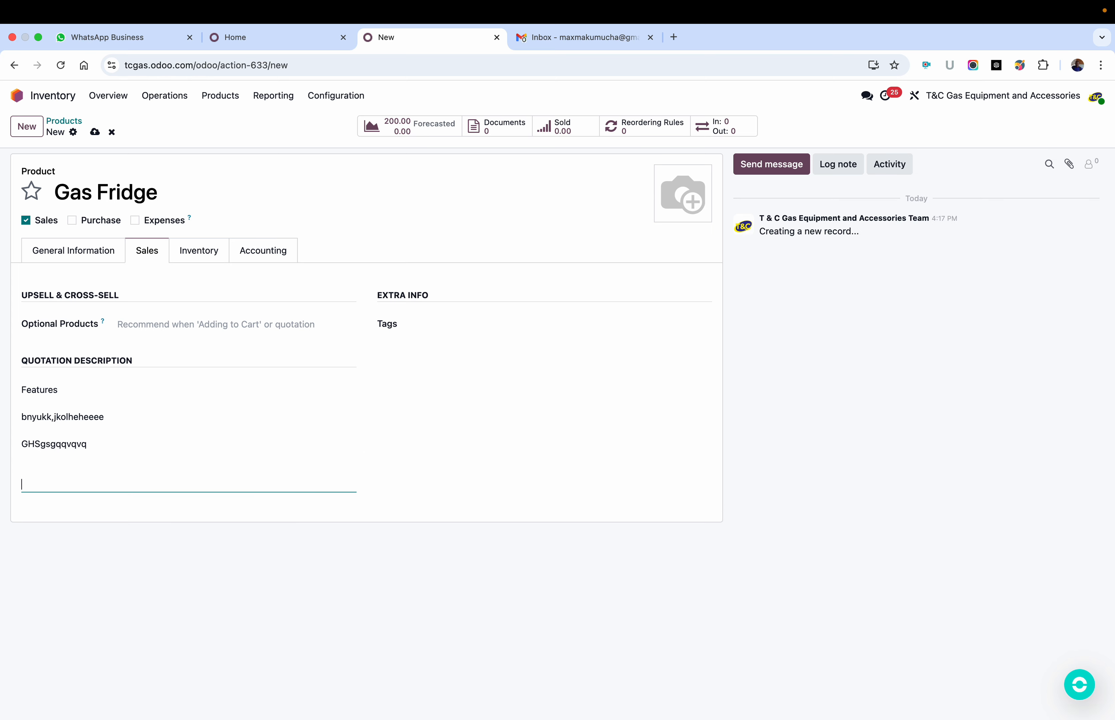
type("FGsgsfcsshsbs")
left_click(94, 134)
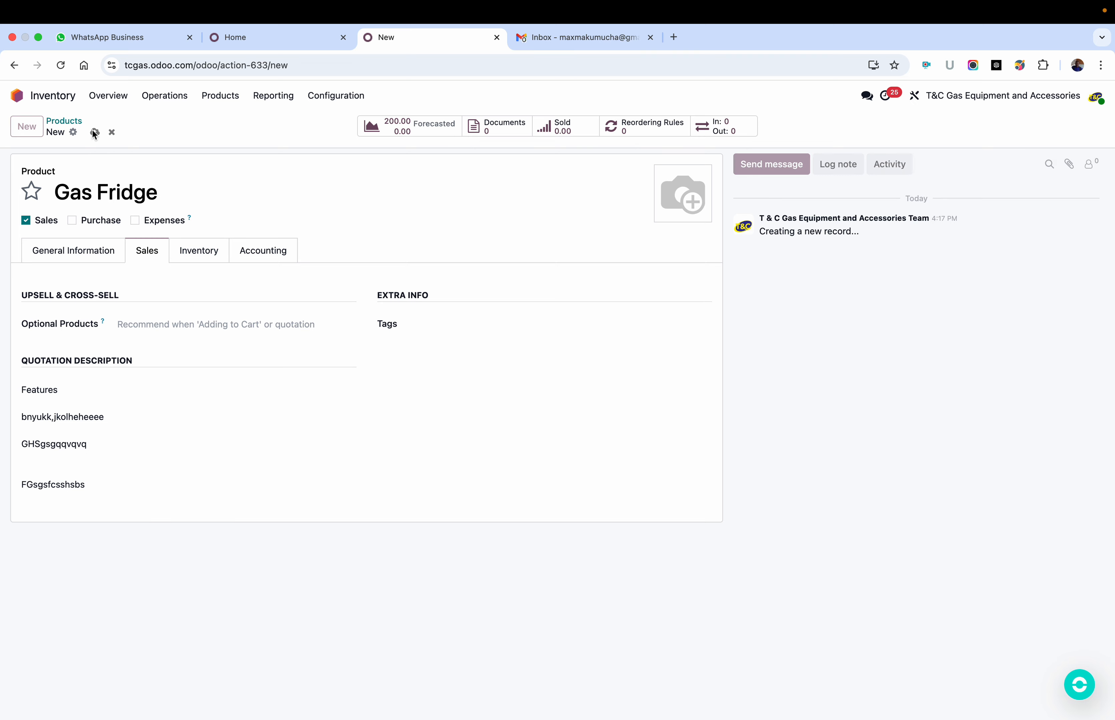
left_click(200, 254)
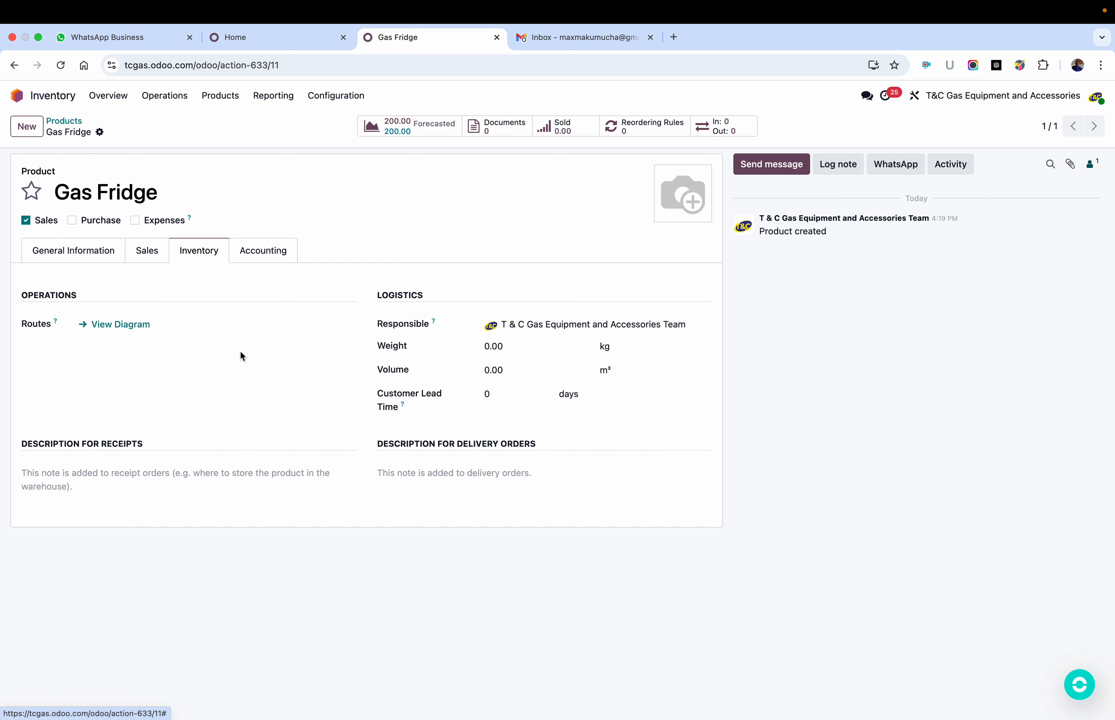
left_click(496, 346)
left_click(491, 369)
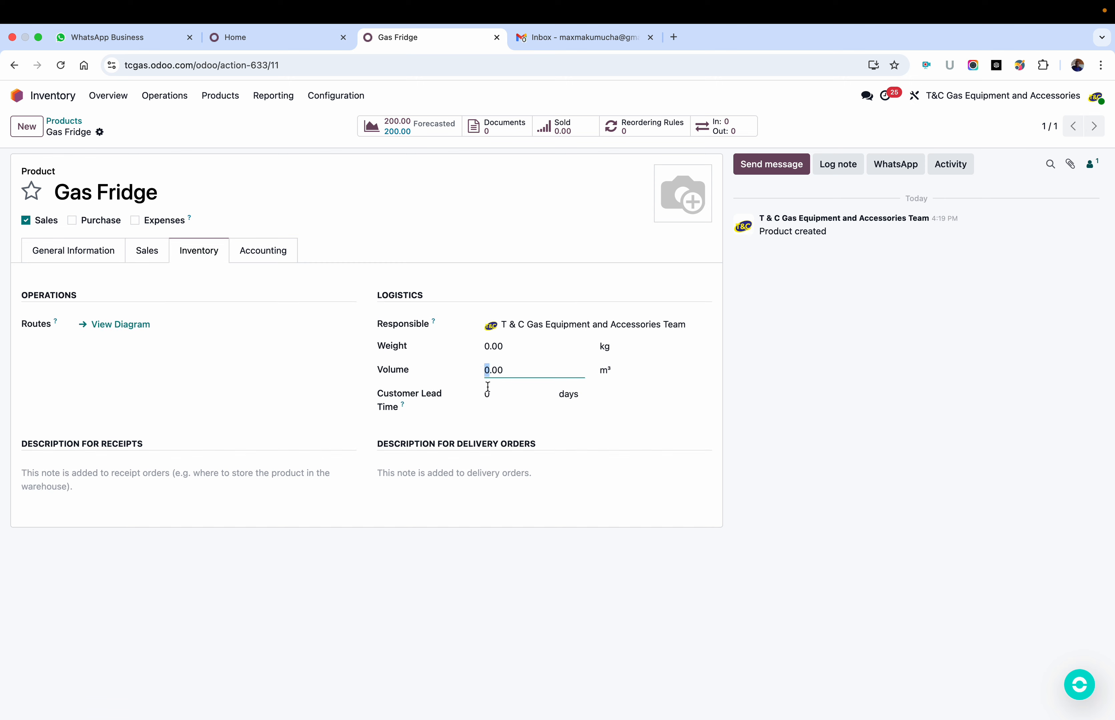
left_click(488, 398)
Step: Set the product's income account to 400000 Product Sales and leave the expense account empty
left_click(258, 248)
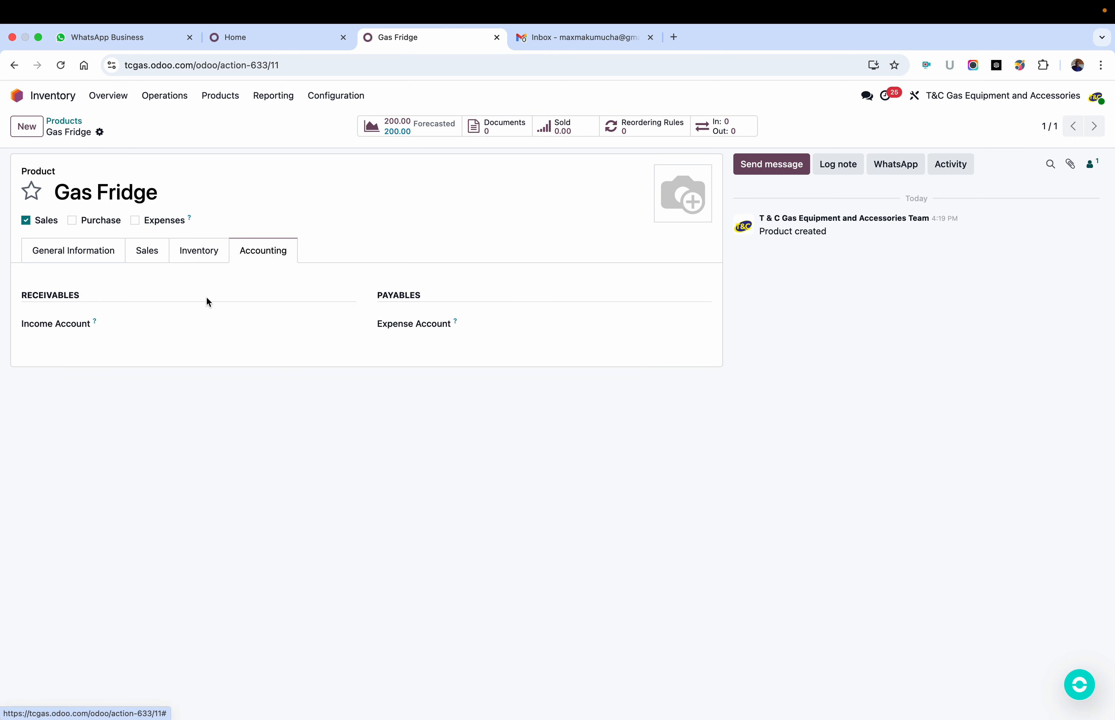
left_click(203, 326)
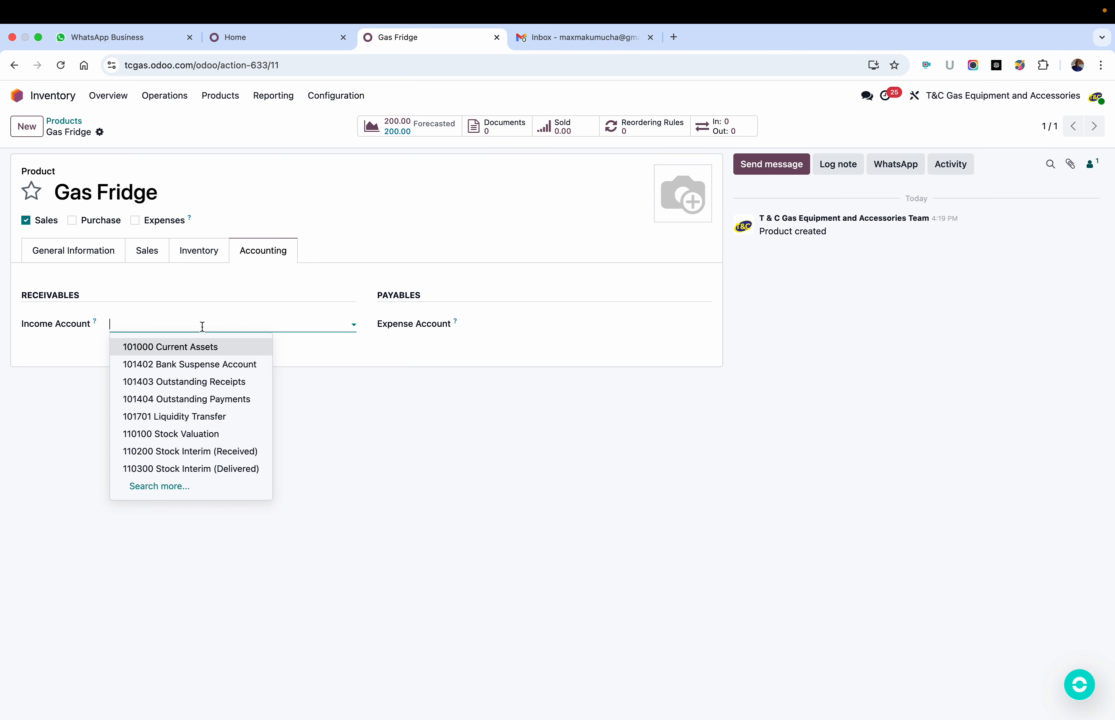
type("prod")
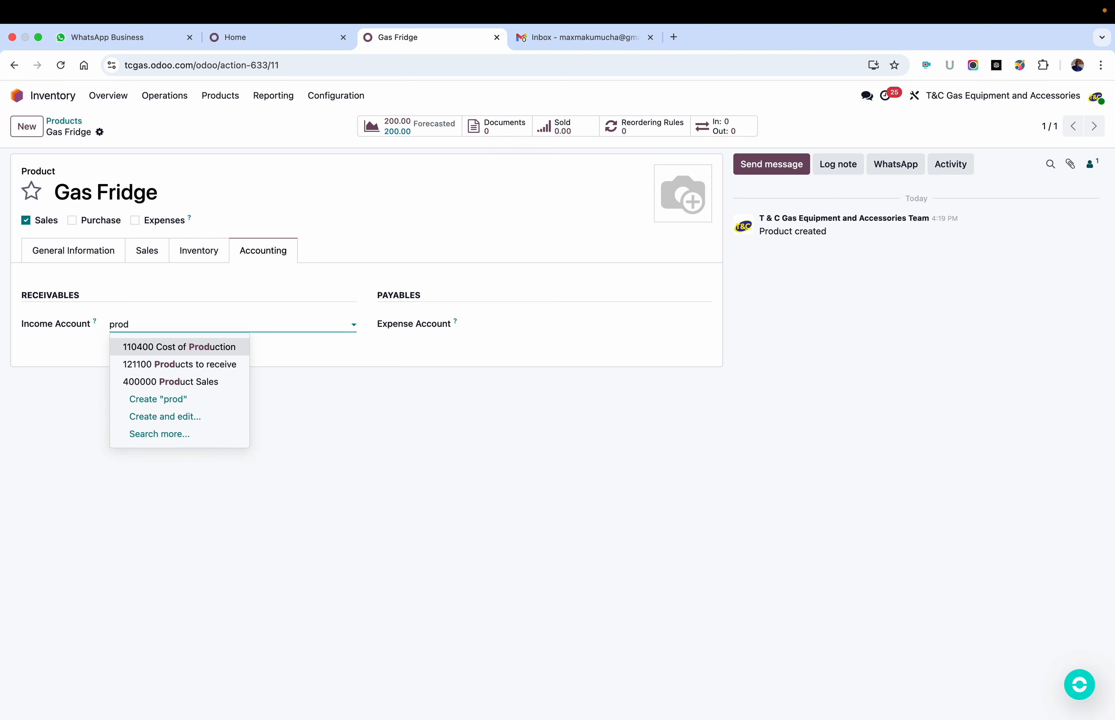
left_click(165, 381)
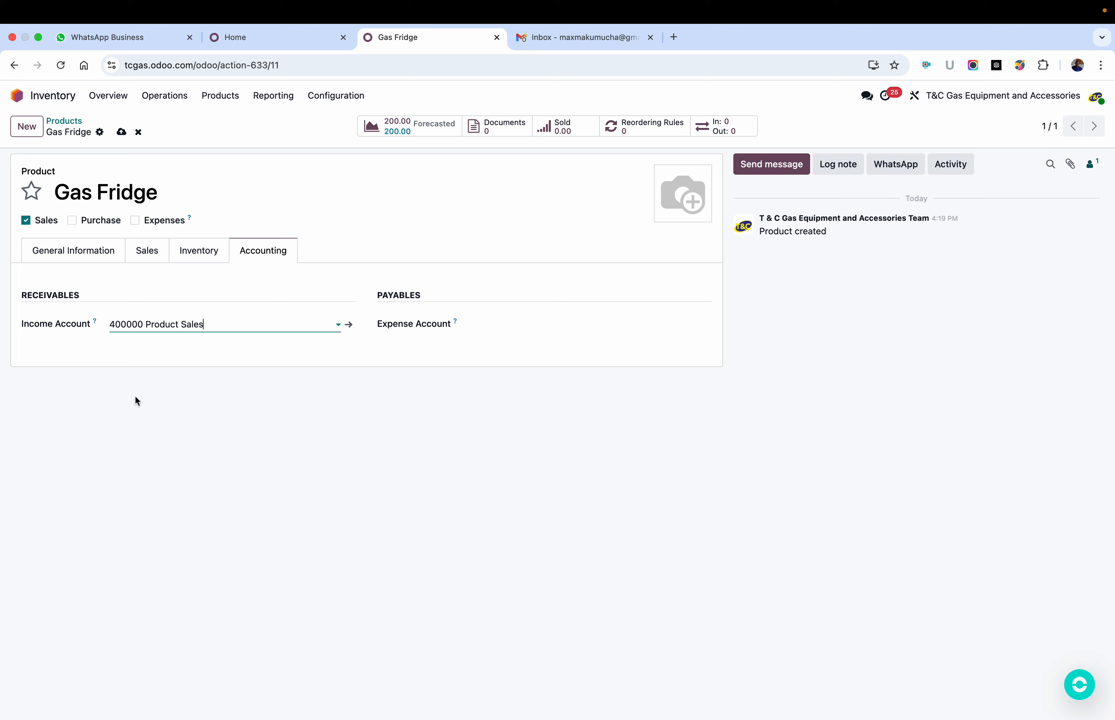
left_click(509, 320)
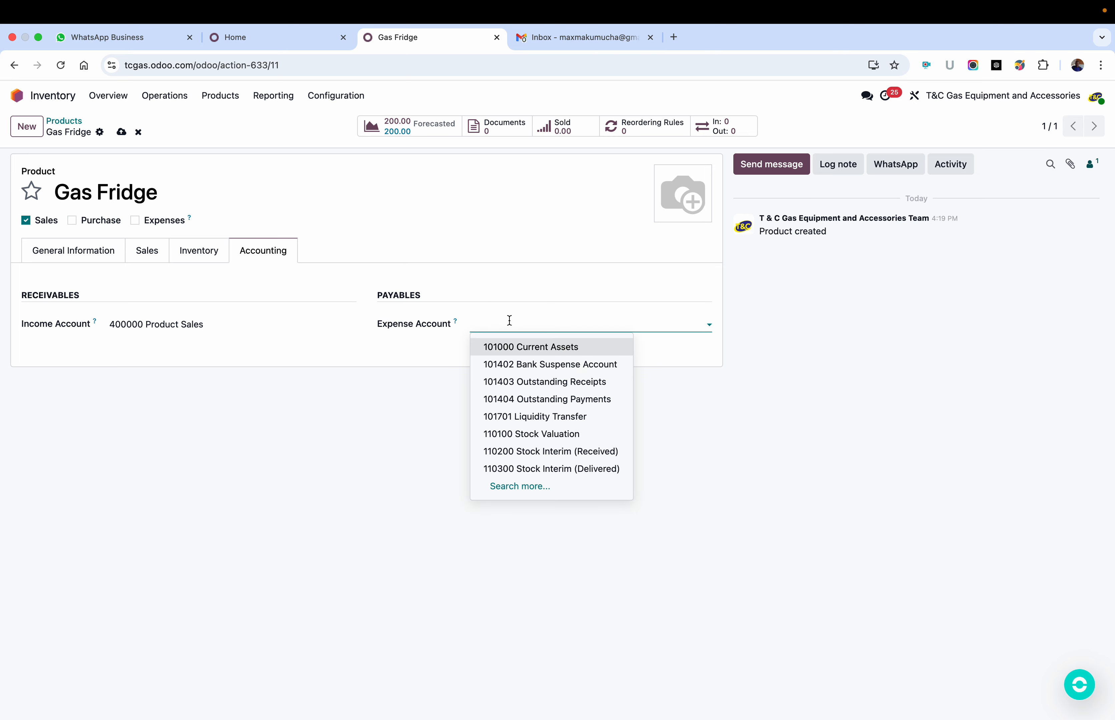
left_click(382, 395)
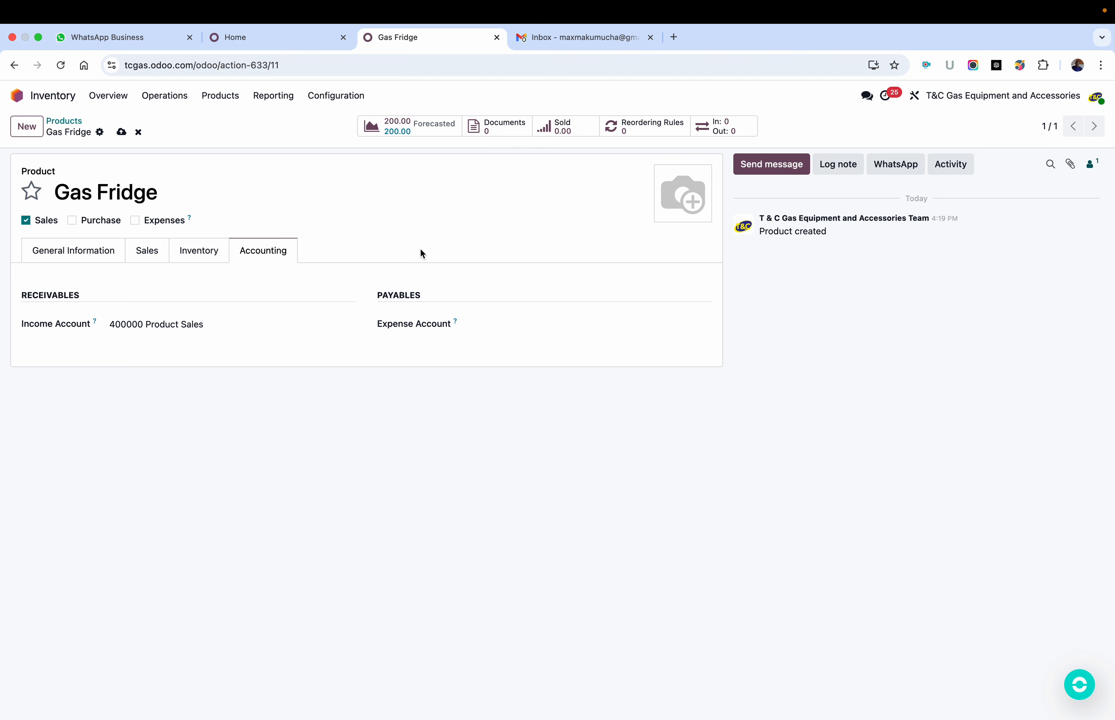
Step: Save the product with the DB0768 70cm Gemini mirror image from Downloads as its picture and return to the app overview
mouse_move(687, 200)
left_click(665, 211)
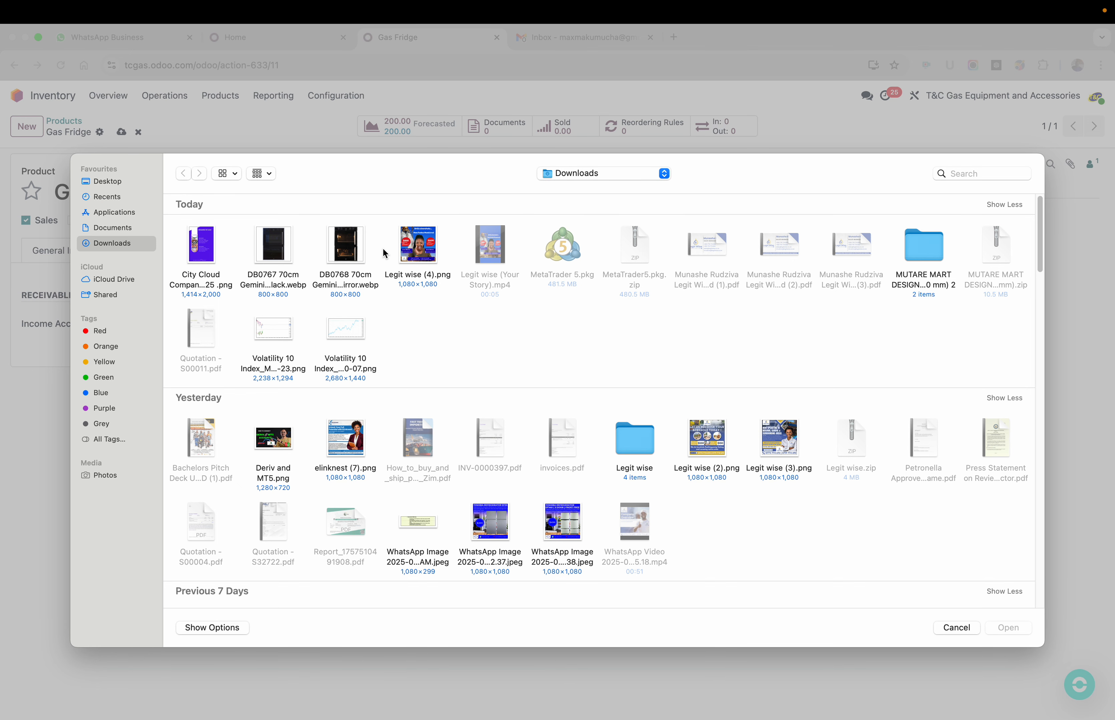
left_click(350, 246)
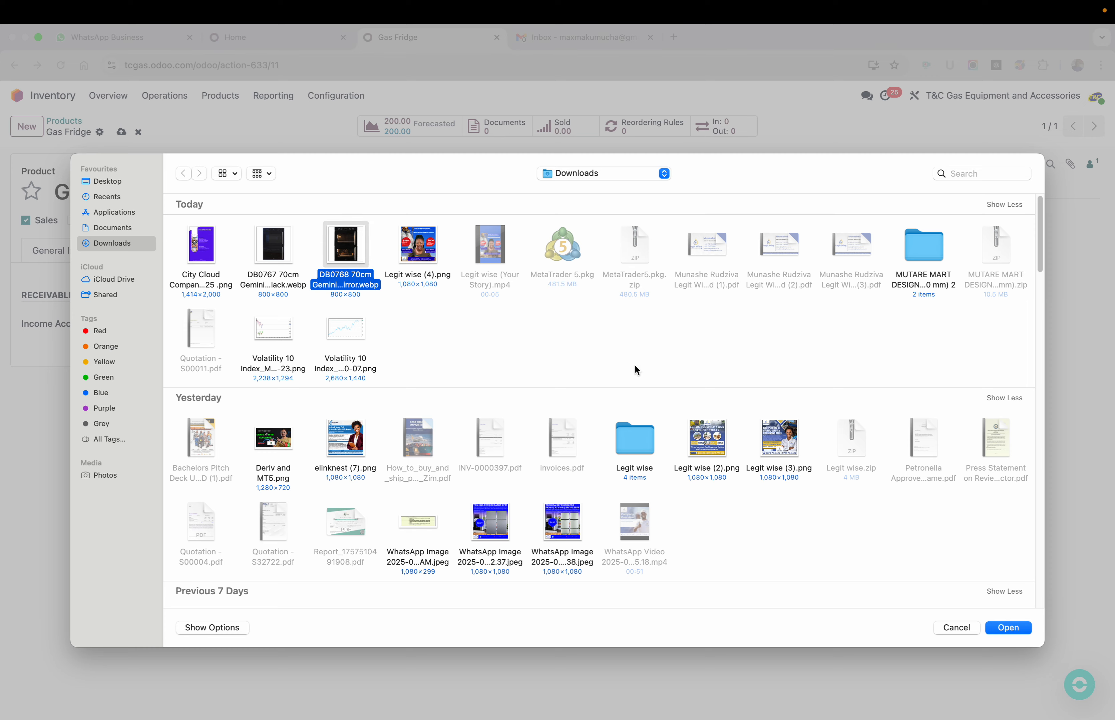
left_click(1011, 630)
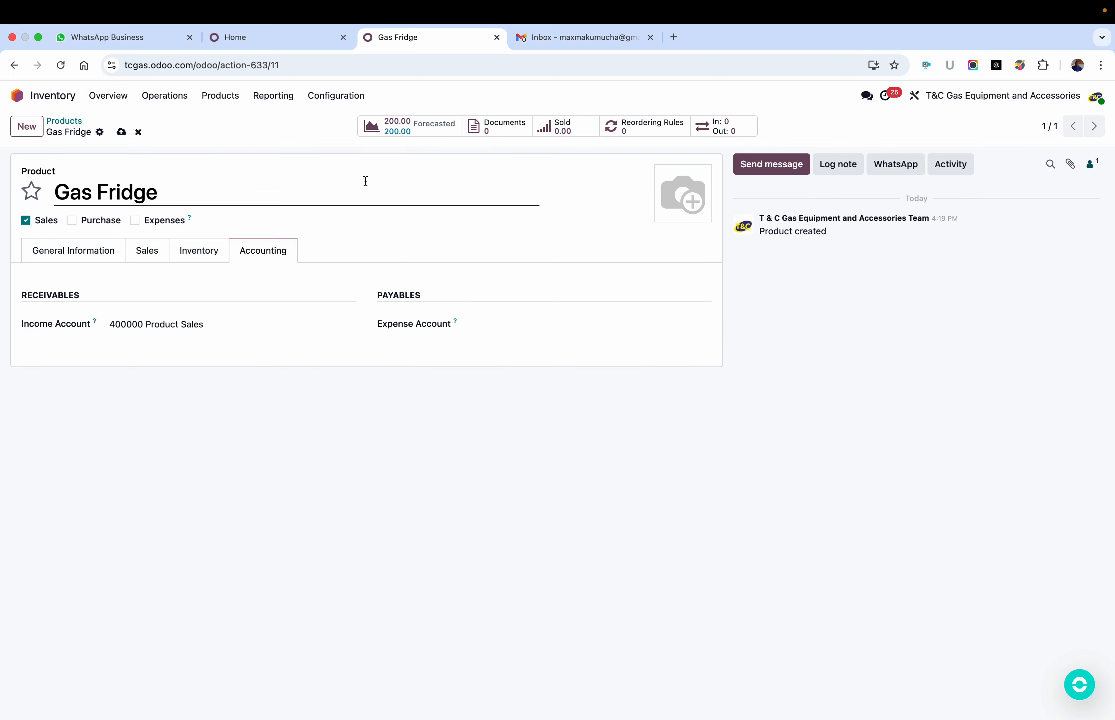
left_click(121, 134)
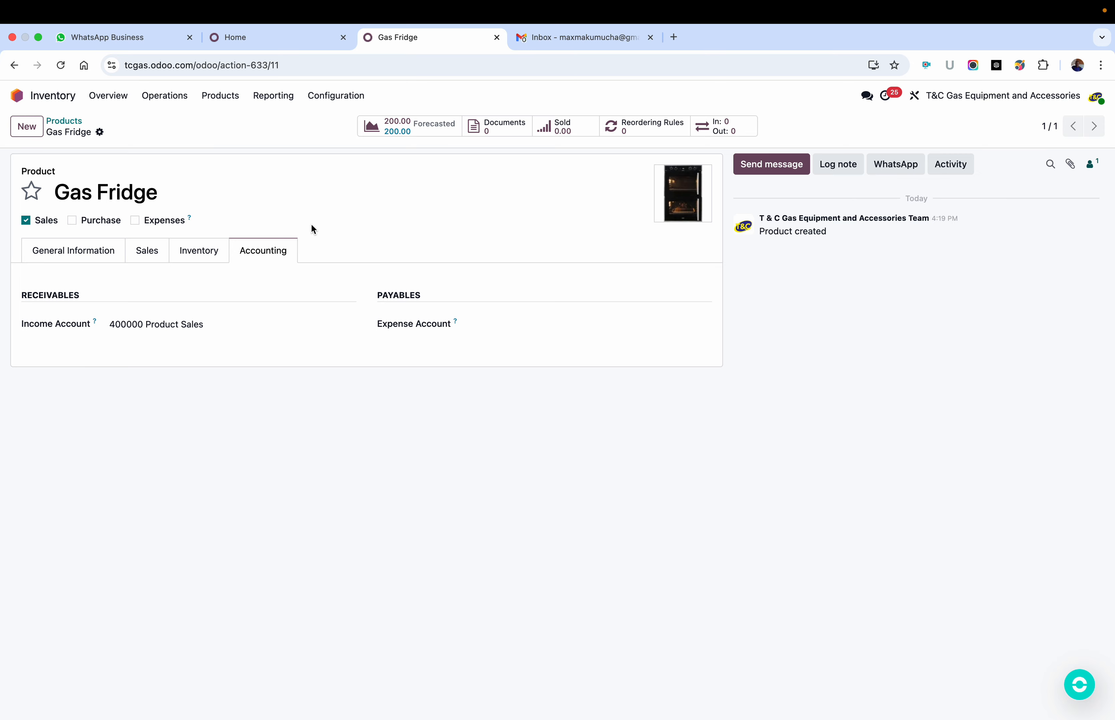
left_click(57, 103)
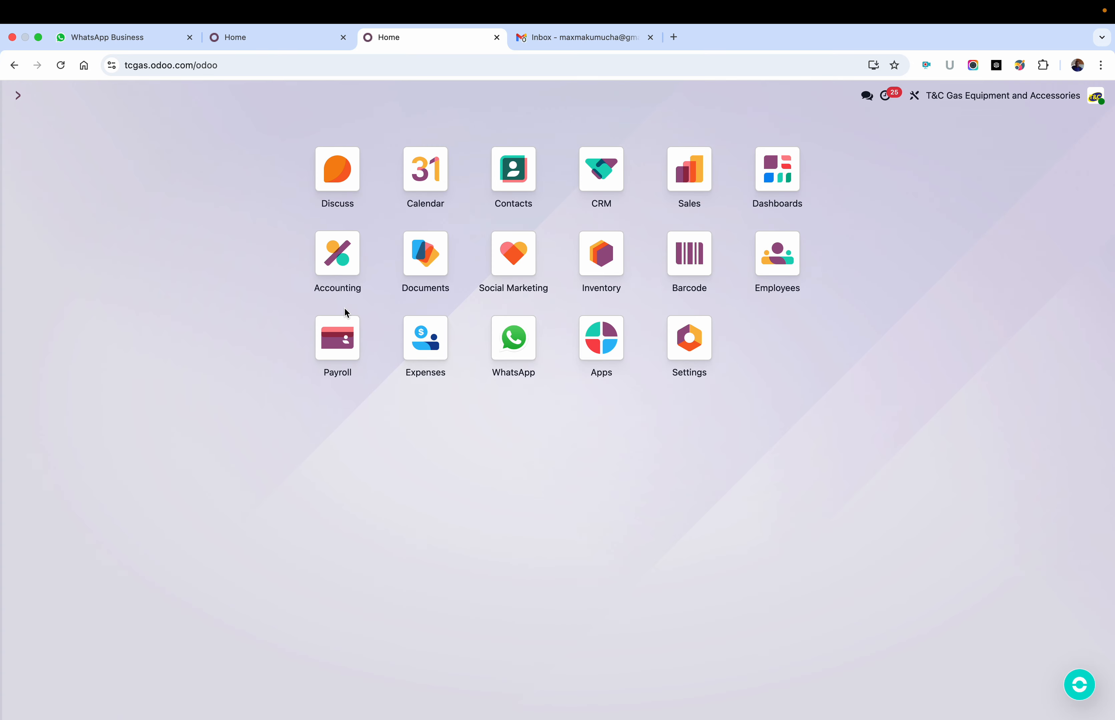
Step: Open the City Cloud director's record in Contacts and start a new quotation from that contact's sales orders
left_click(513, 169)
left_click(140, 175)
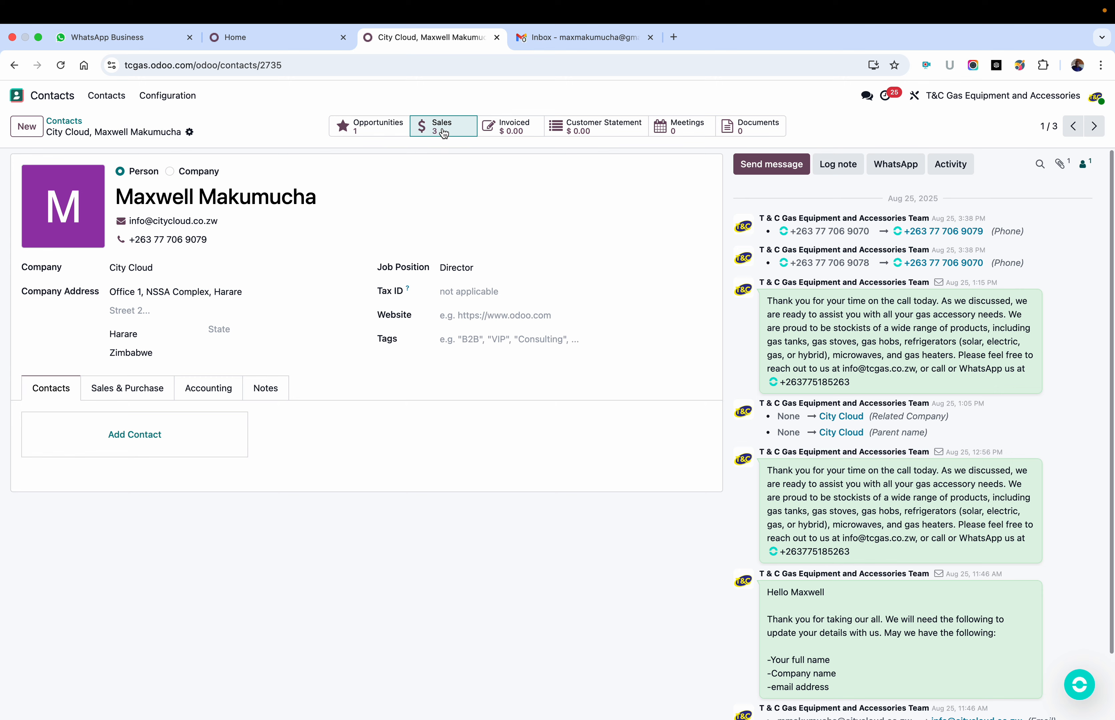
left_click(442, 129)
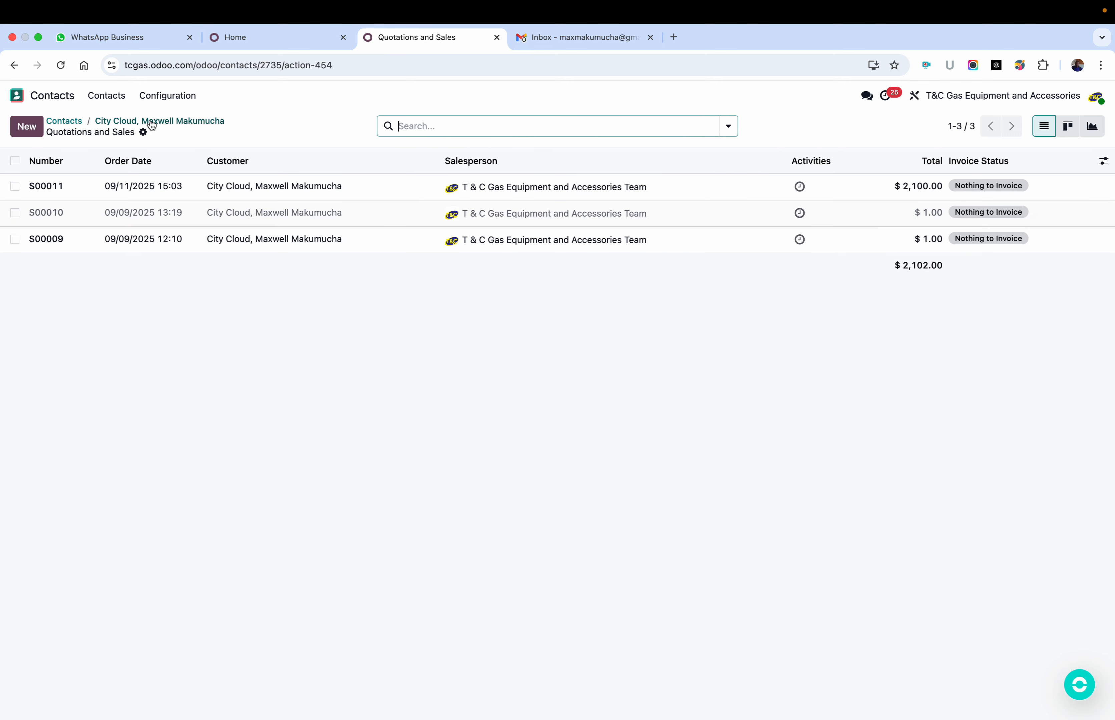
left_click(27, 127)
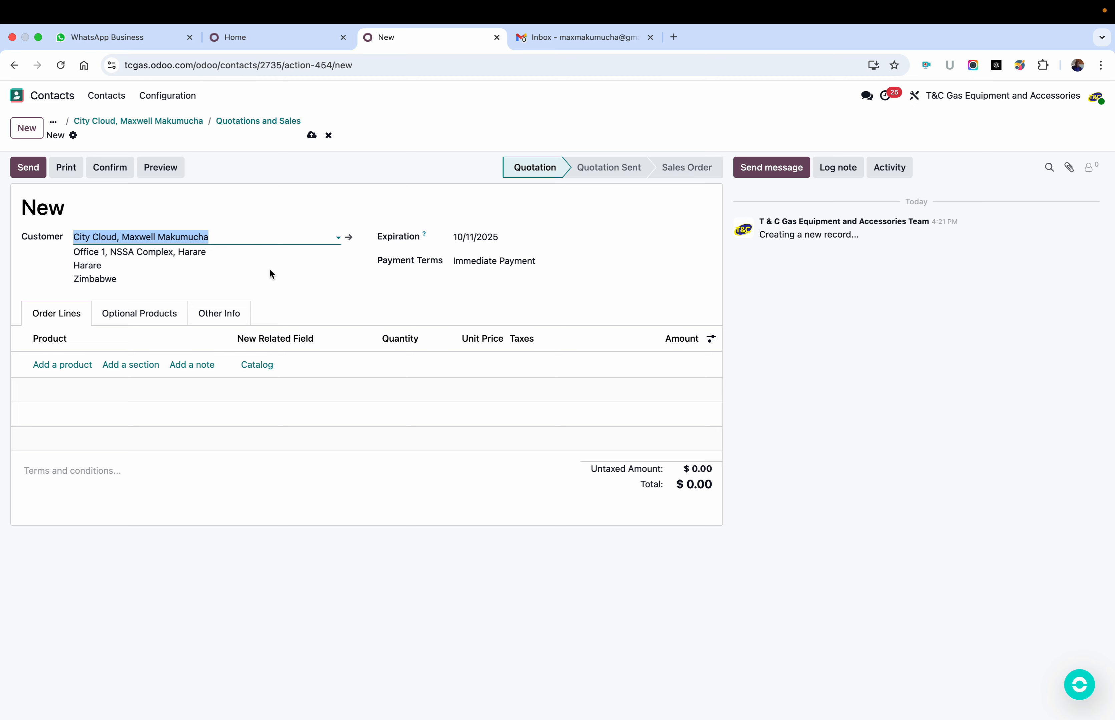
Step: Try 15 Days as the quotation's payment terms, and set them back to Immediate Payment
left_click(528, 261)
left_click(509, 301)
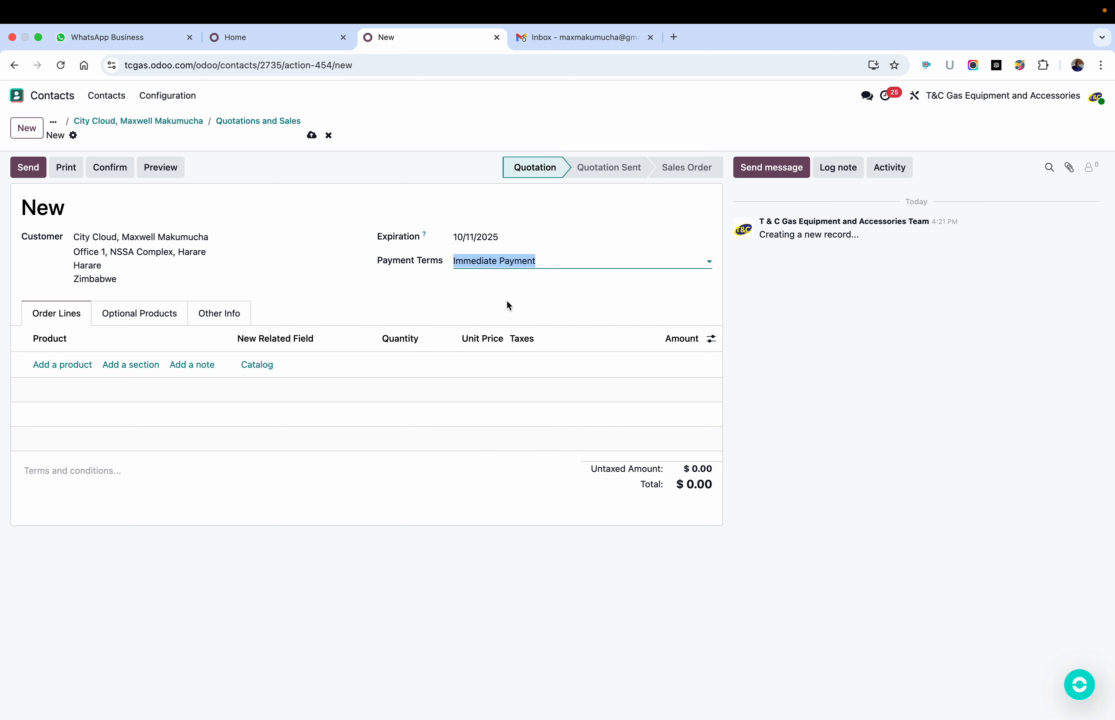
left_click(616, 261)
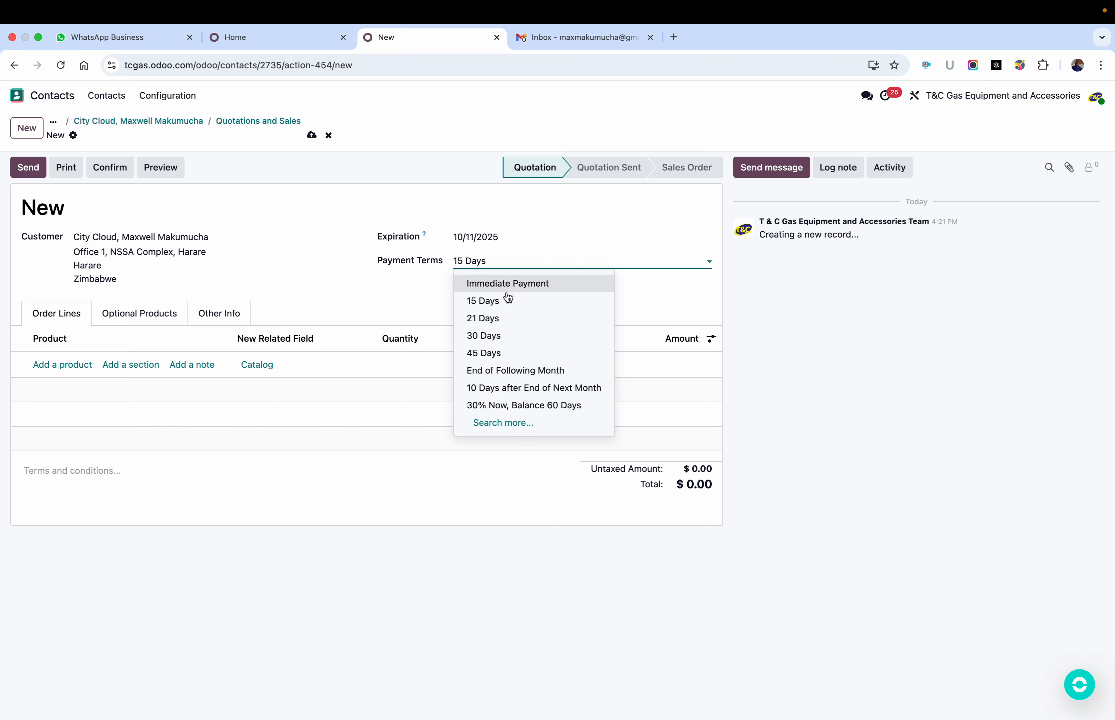
left_click(497, 285)
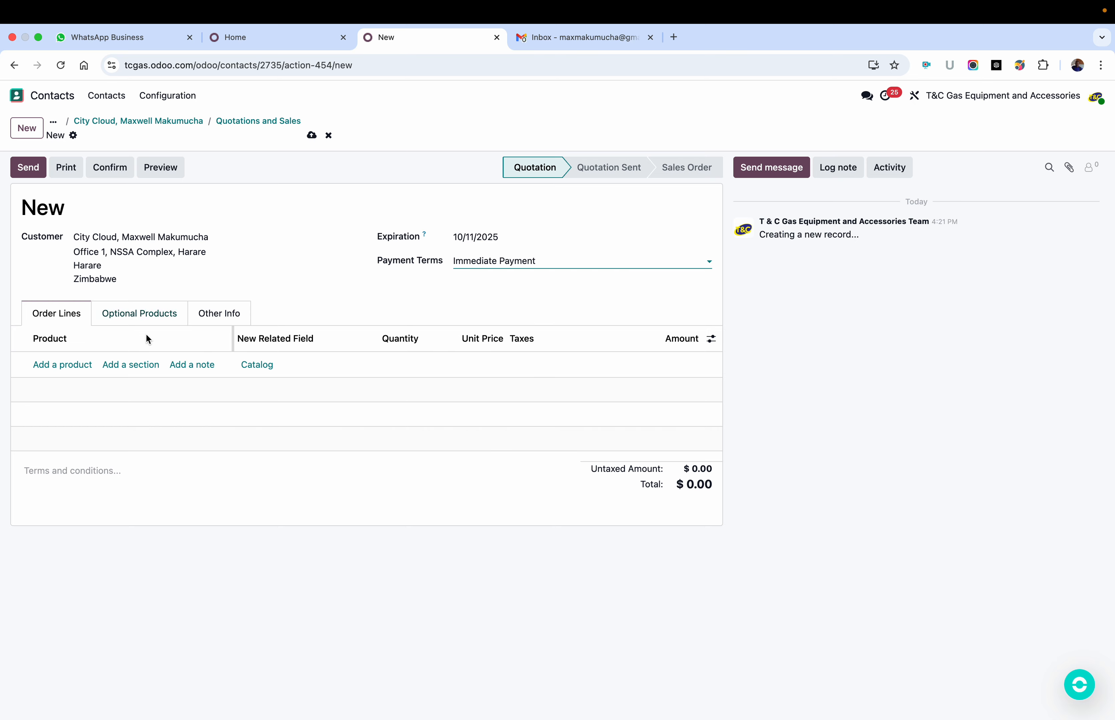
Step: Add the Gas Fridge product as the first order line of the quotation
left_click(61, 365)
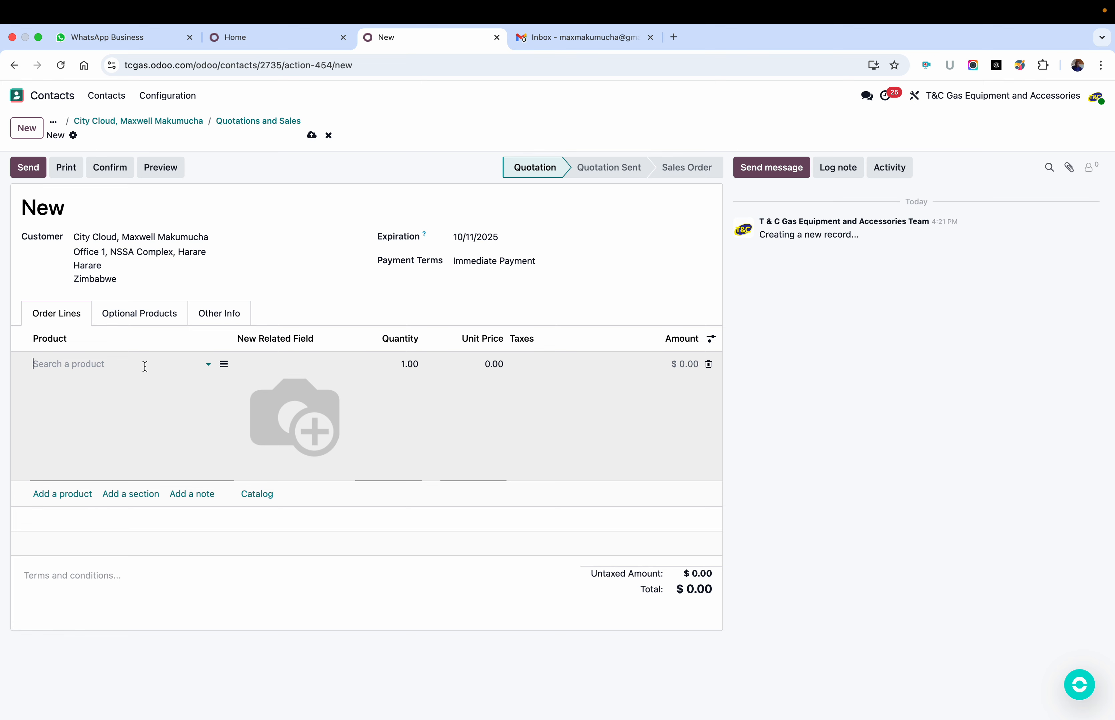
type("gas")
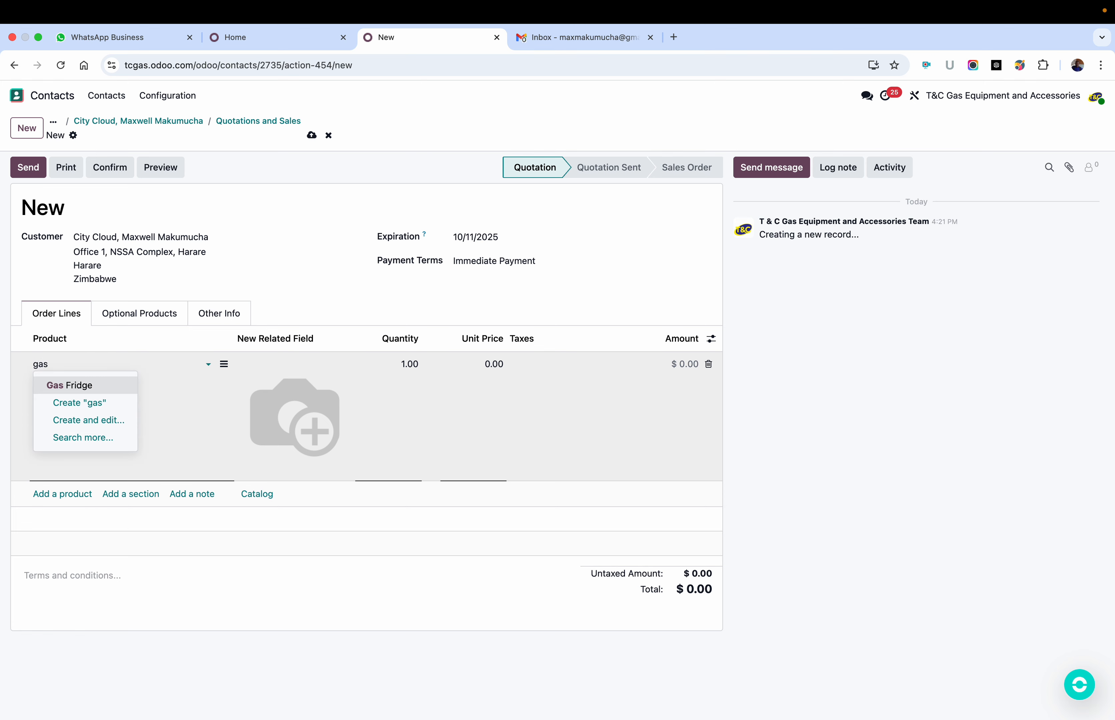
left_click(76, 393)
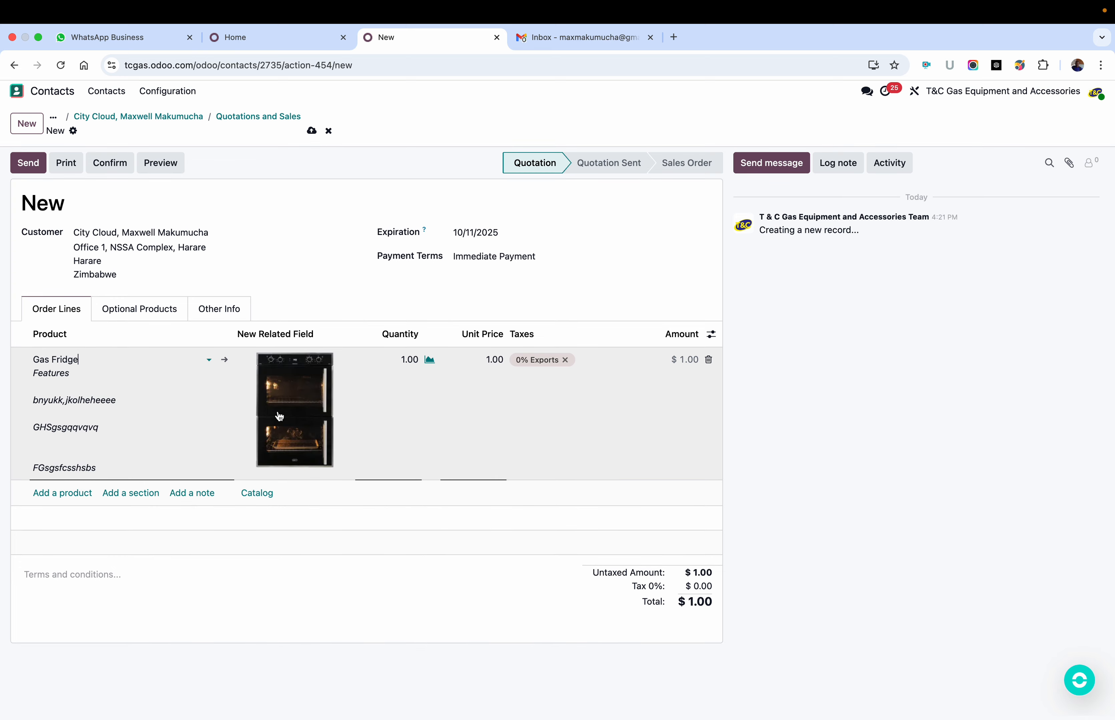
Step: Add DB0767 70cm Gemini Double Oven ThermalFan+ & AirFire Black as the second order line
left_click(68, 497)
left_click(67, 497)
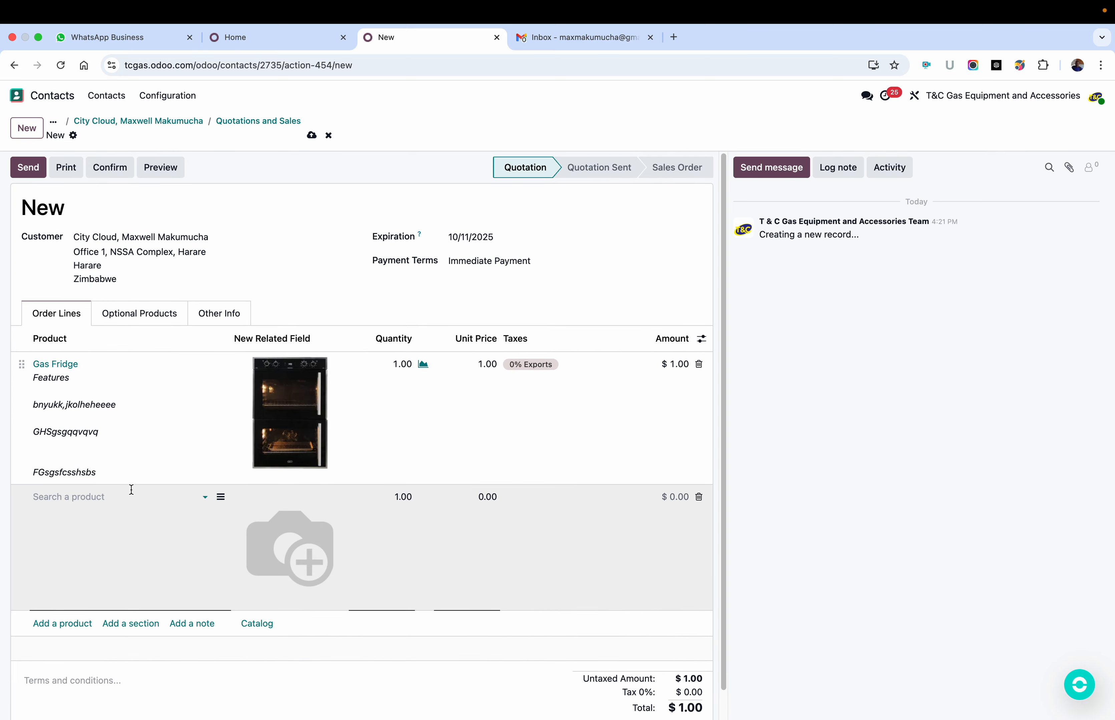
left_click(206, 497)
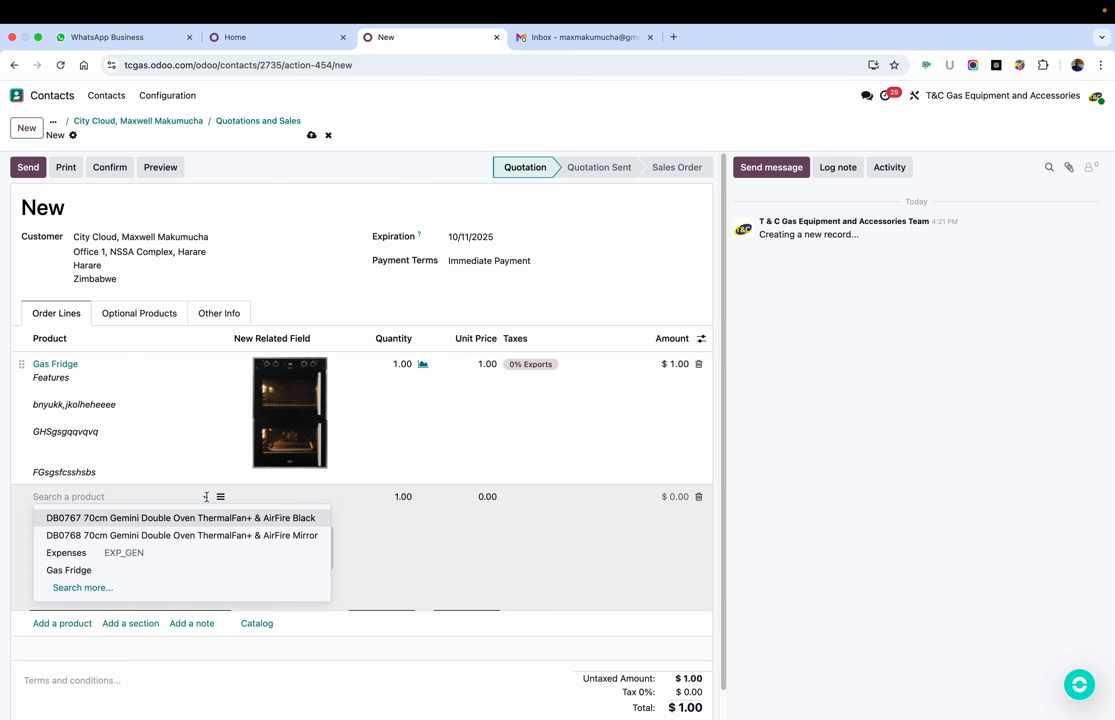
left_click(160, 537)
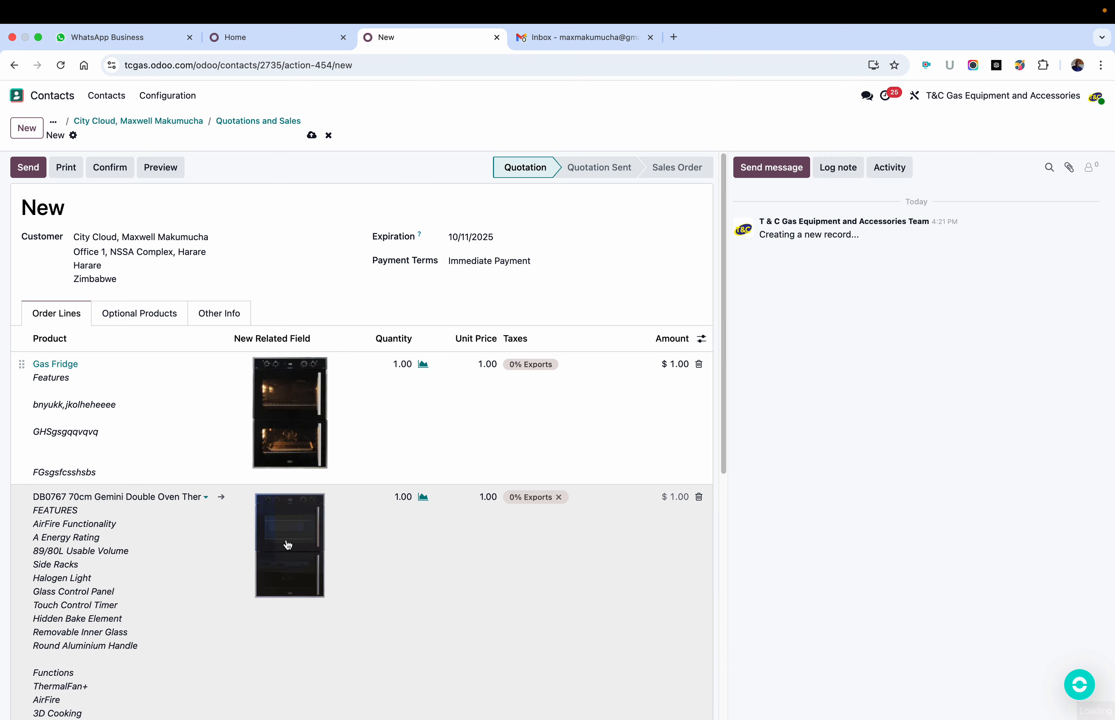
Step: Set the order quantities to 100 for the Gas Fridge and 500 for the DB0767 double oven
scroll(423, 526, "down", 3)
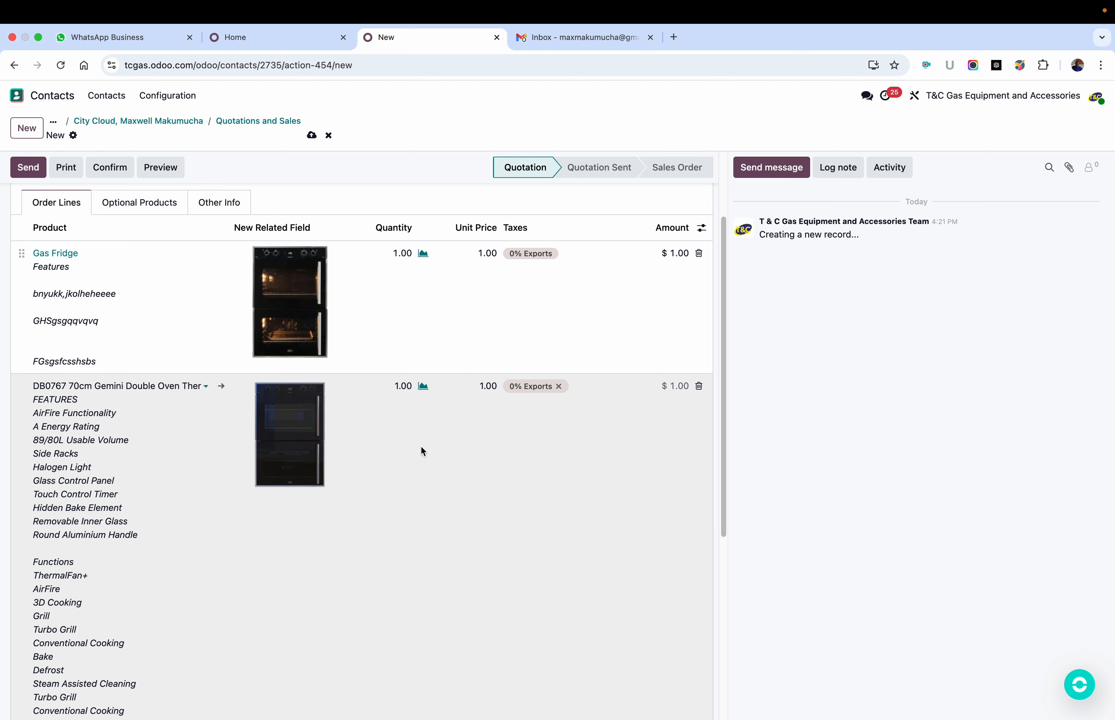
left_click(402, 385)
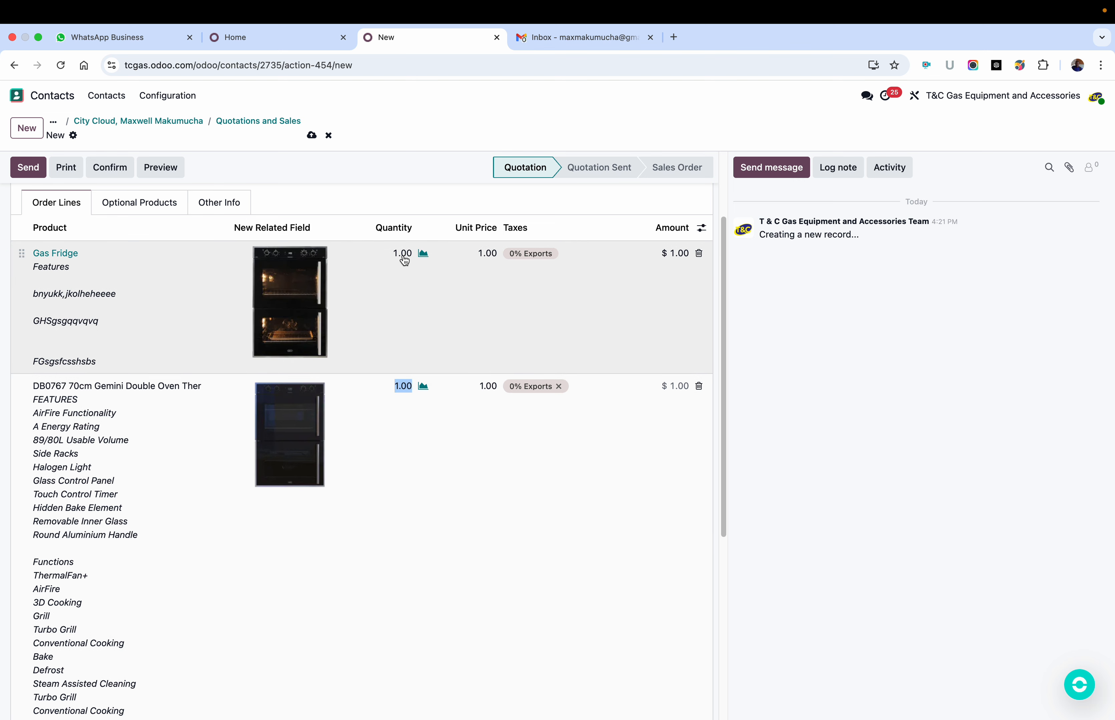
left_click(403, 254)
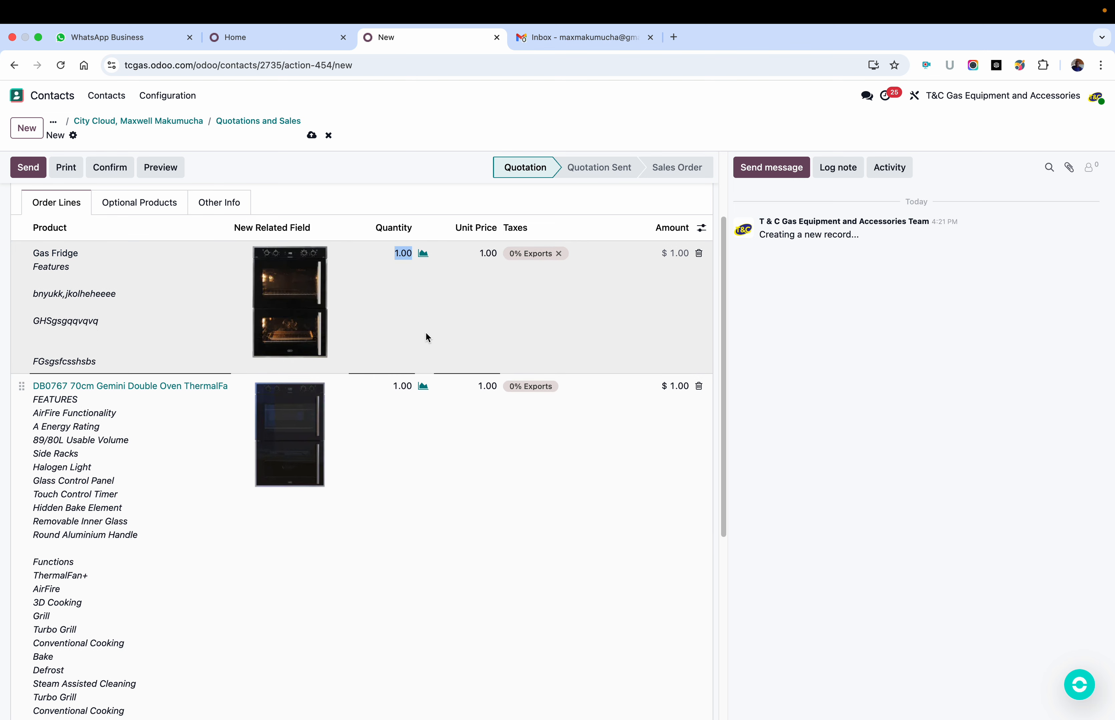
type("100")
left_click(850, 336)
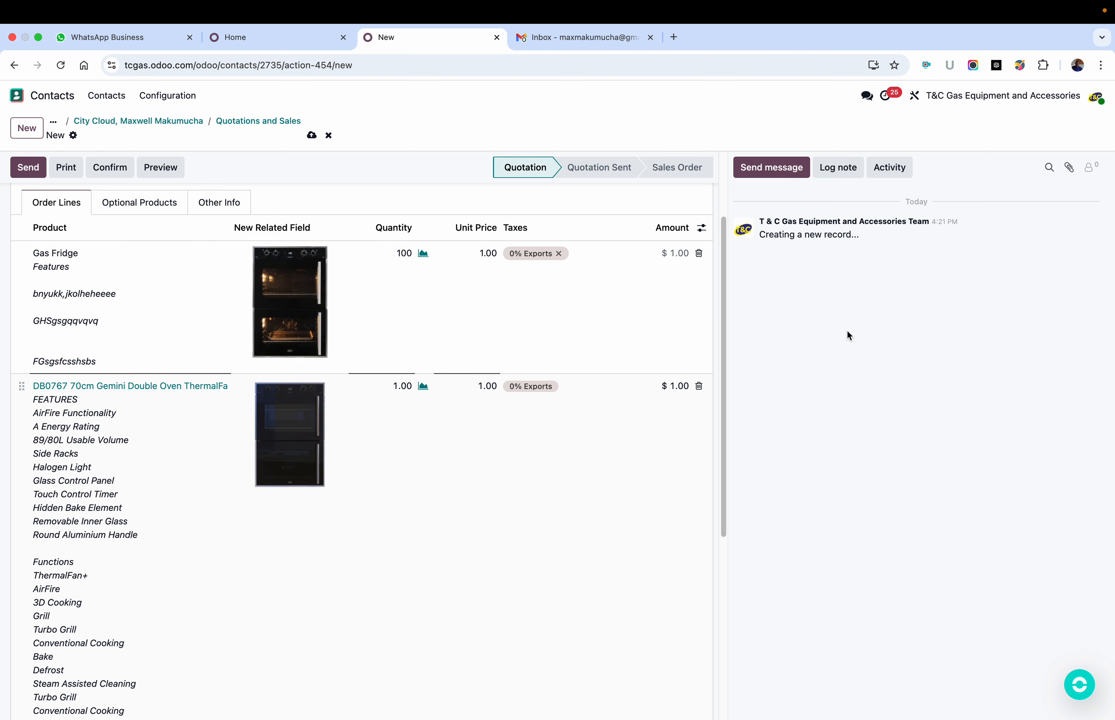
scroll(416, 362, "down", 1)
left_click(393, 374)
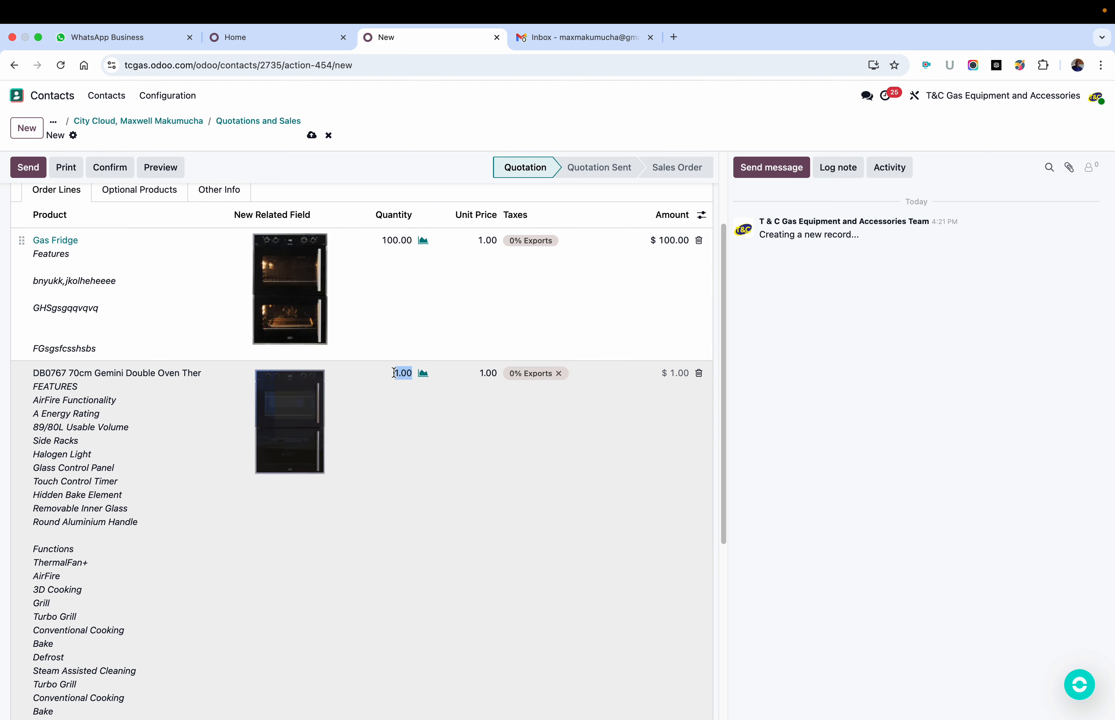
type("500")
left_click(874, 366)
left_click(620, 450)
Step: Review the order lines and totals of the new quotation, and save it
scroll(592, 463, "down", 6)
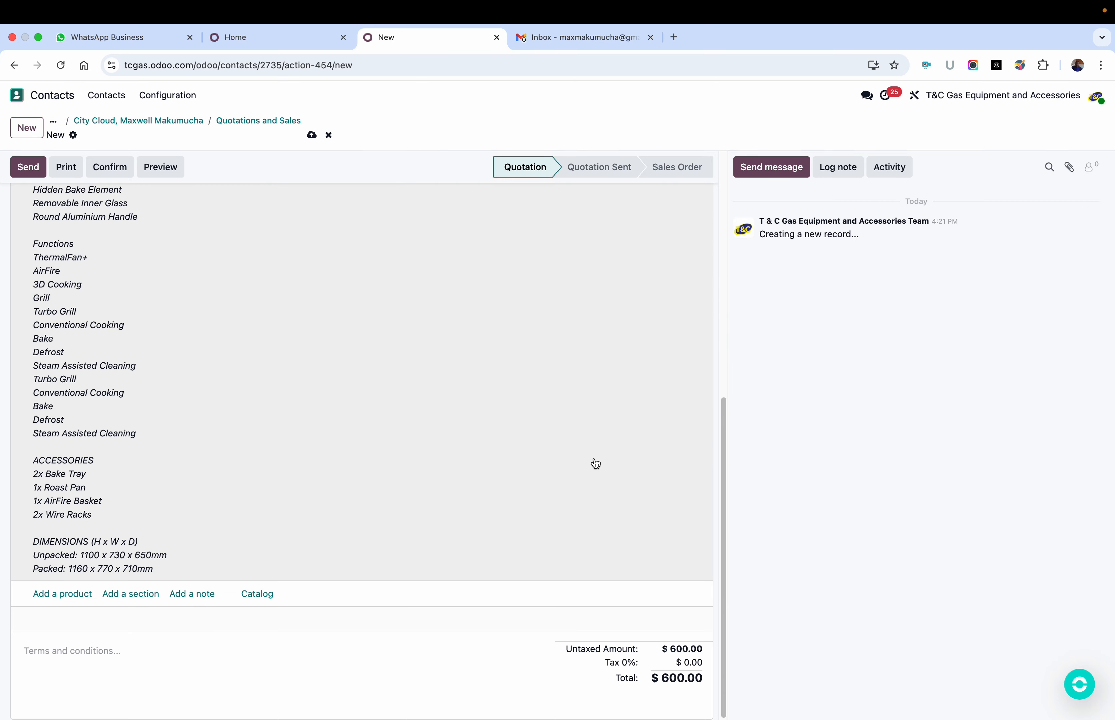
scroll(601, 567, "up", 6)
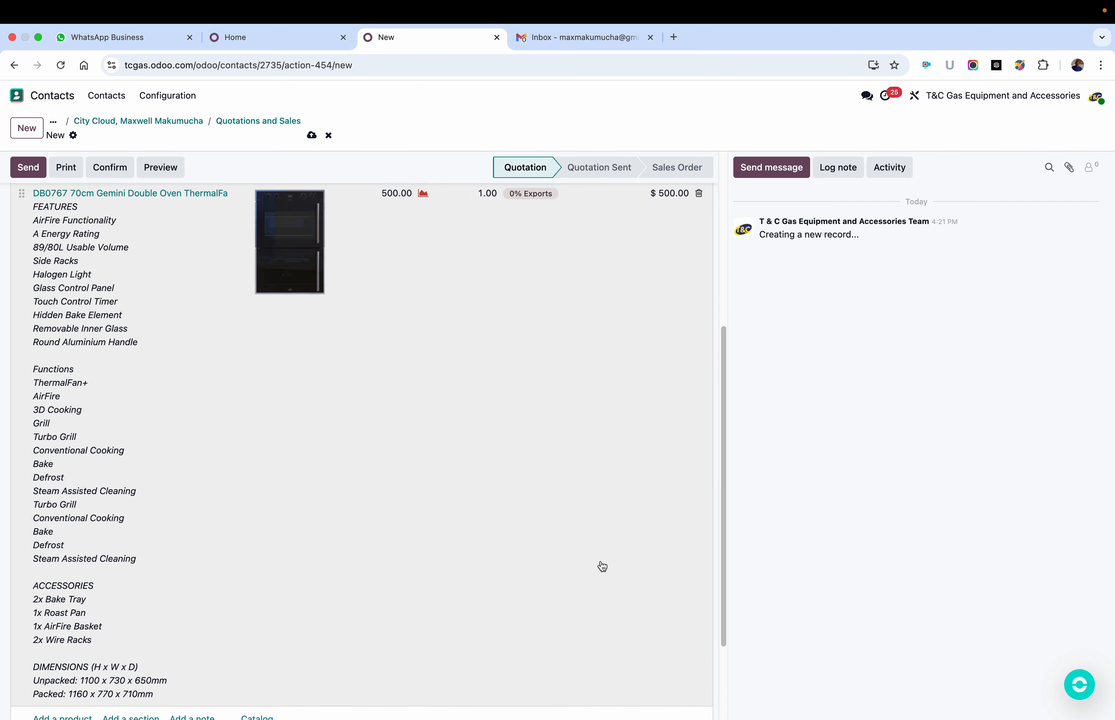
scroll(289, 535, "down", 3)
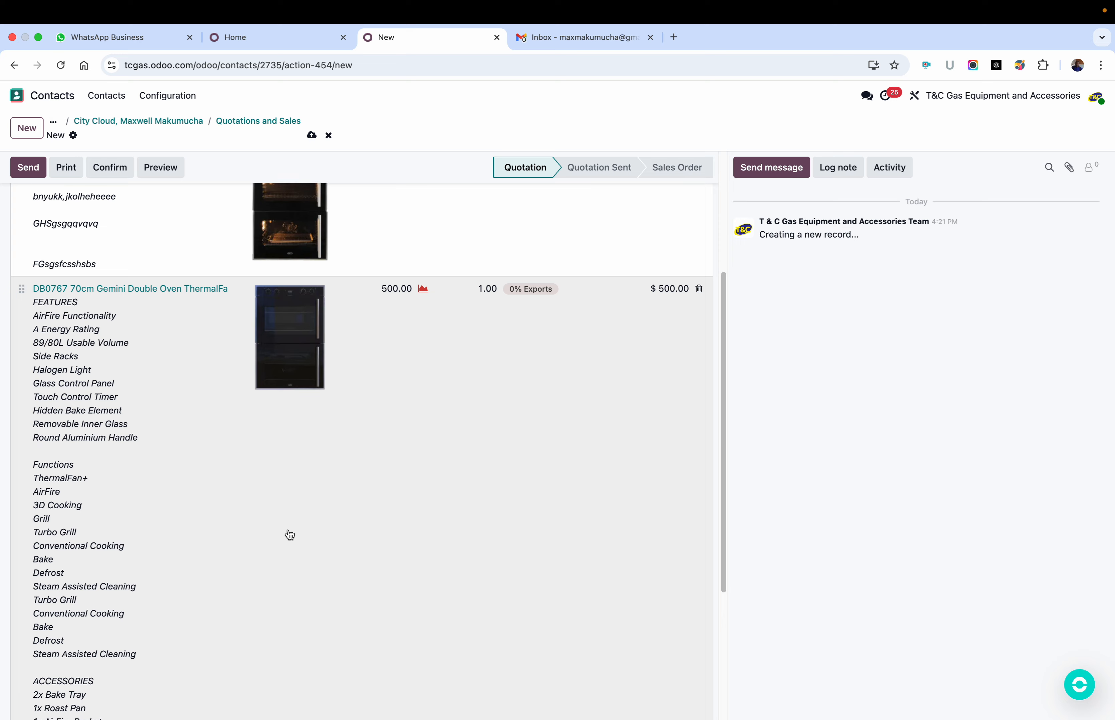
scroll(218, 437, "down", 4)
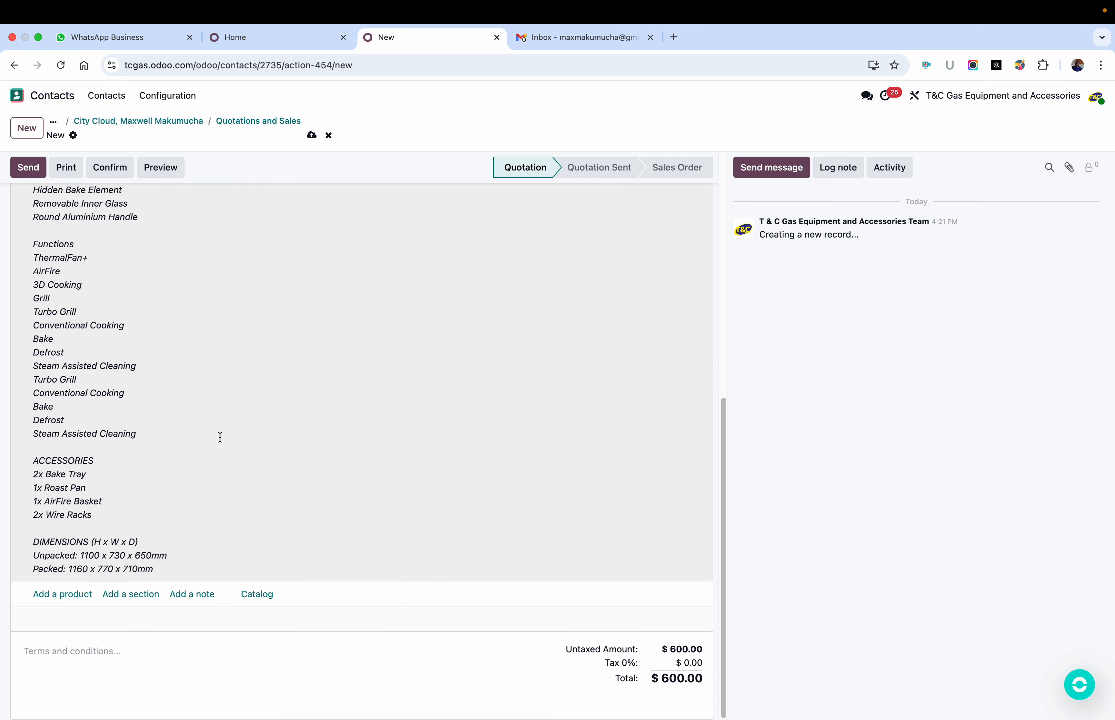
scroll(221, 438, "up", 9)
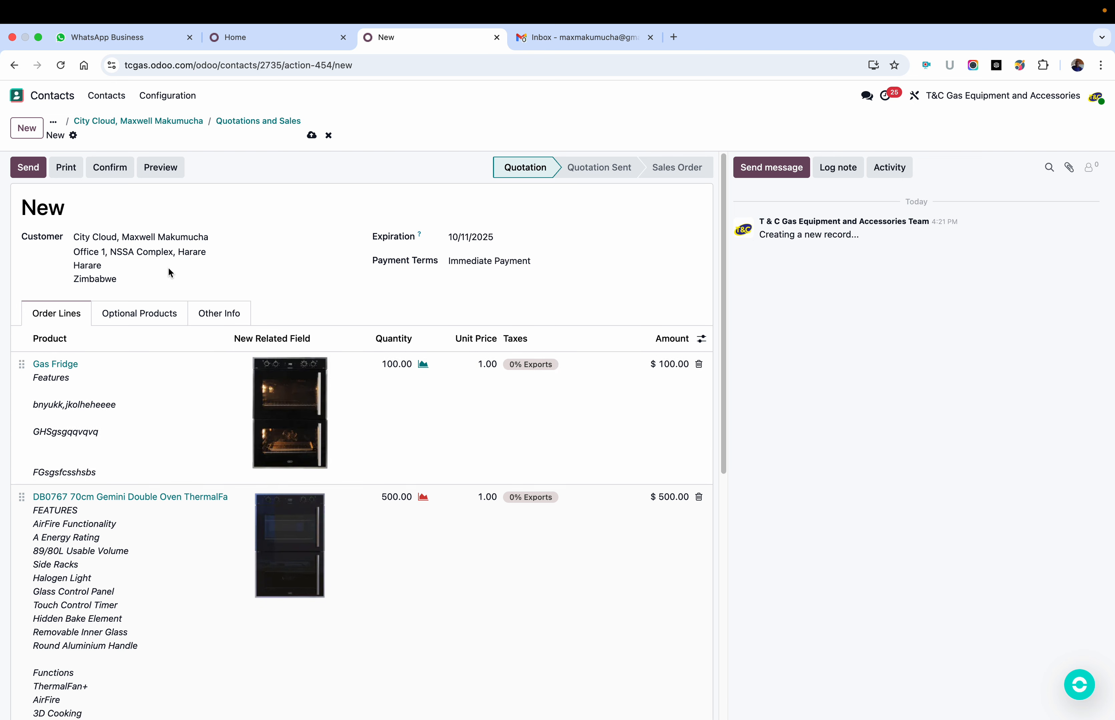
left_click(311, 135)
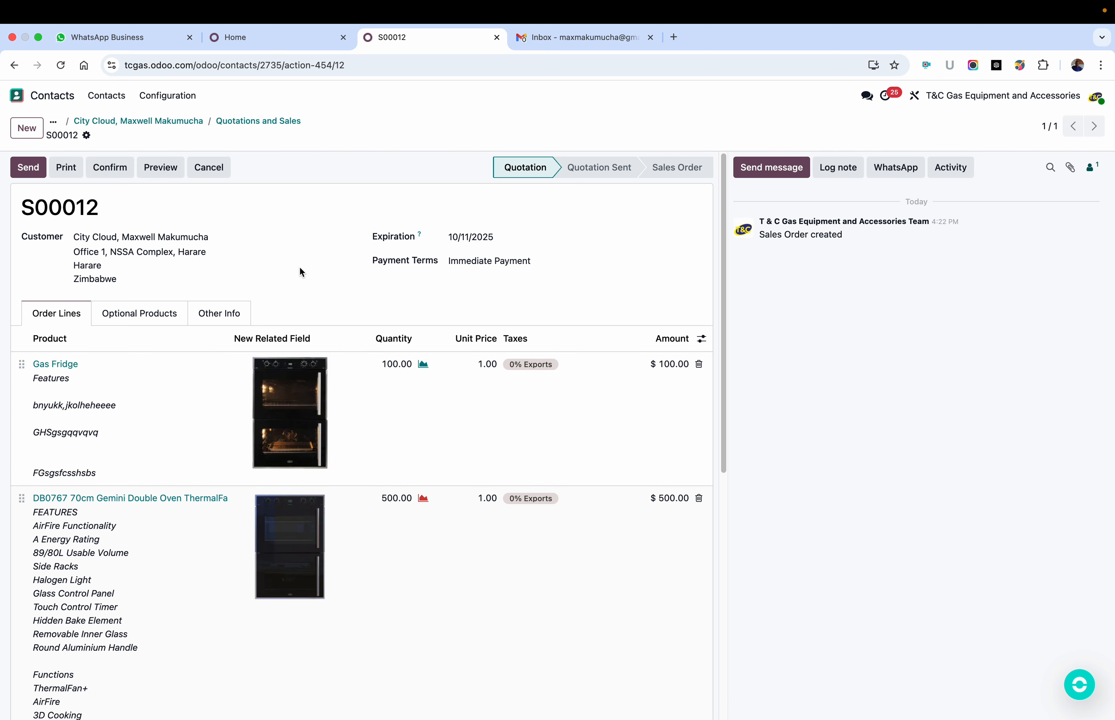
Step: Print the saved quotation as a PDF and open the downloaded file
left_click(66, 169)
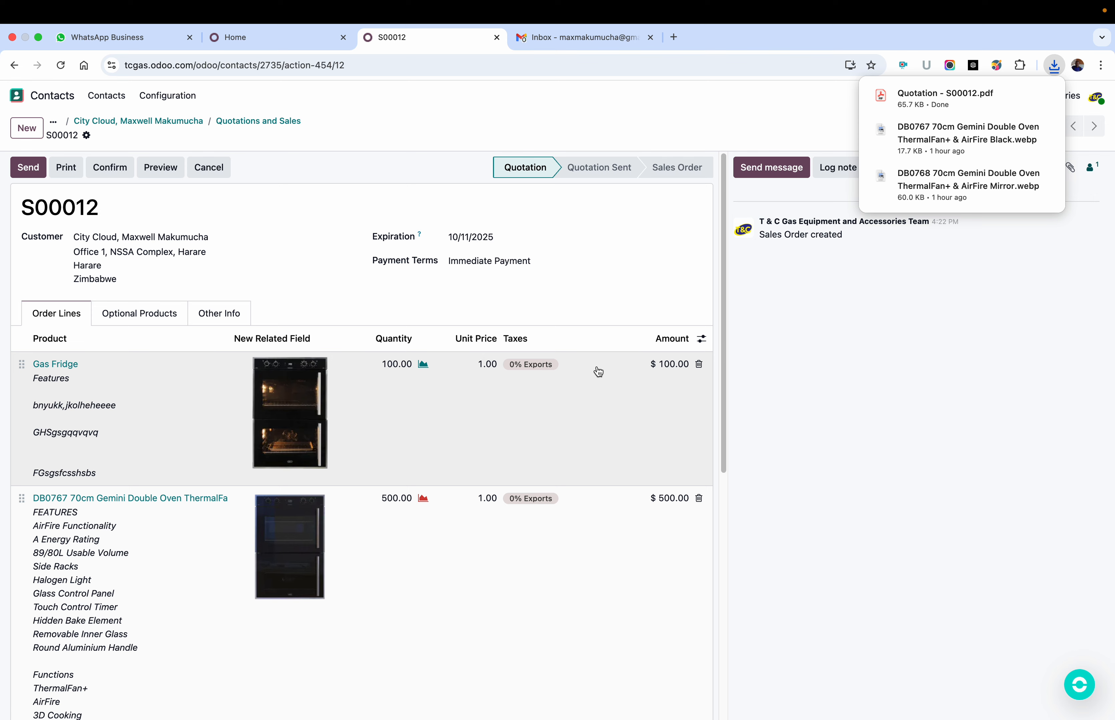
left_click(1039, 99)
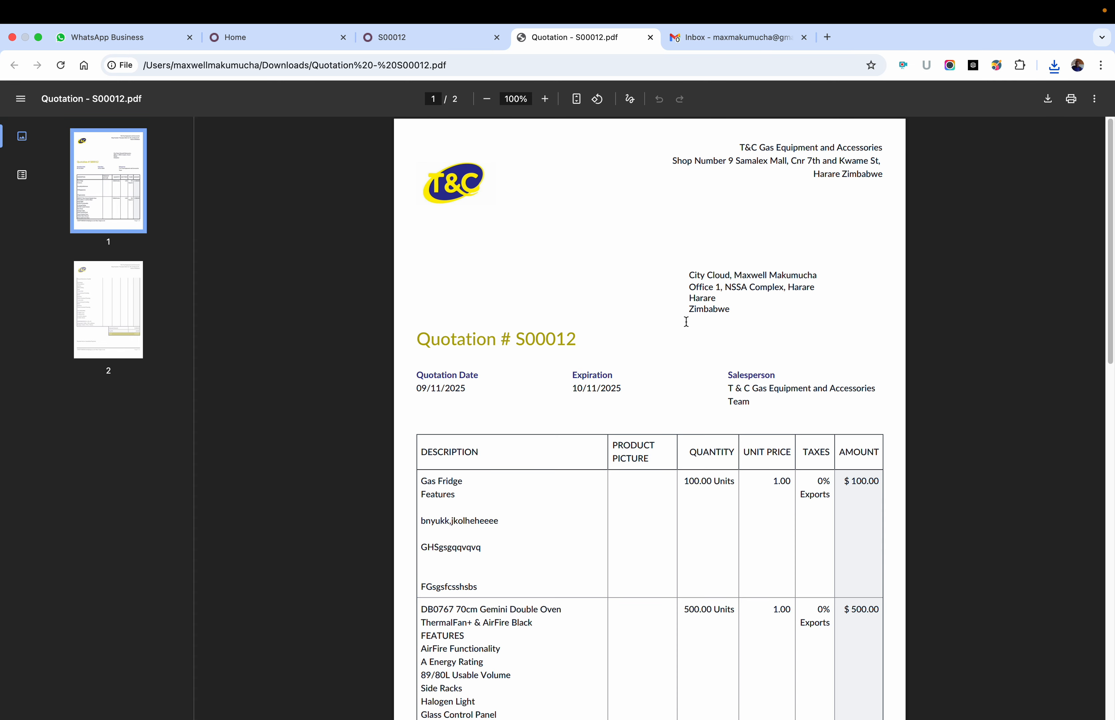
Step: Examine both pages of the quotation PDF, including the salesperson, product picture column, descriptions, totals and payment terms
scroll(671, 285, "down", 3)
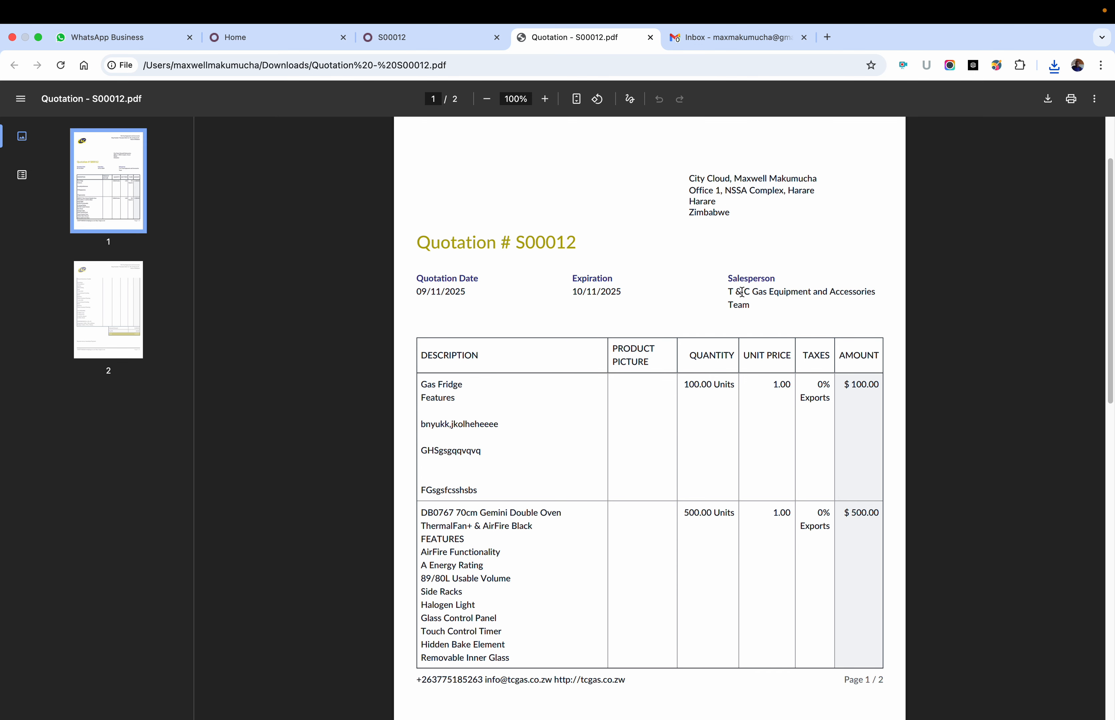
left_click(729, 289)
mouse_move(729, 289)
left_mouse_down()
mouse_move(749, 307)
mouse_move(728, 294)
left_mouse_up()
left_click(749, 307)
left_click(749, 294)
scroll(744, 299, "down", 1)
scroll(744, 298, "down", 8)
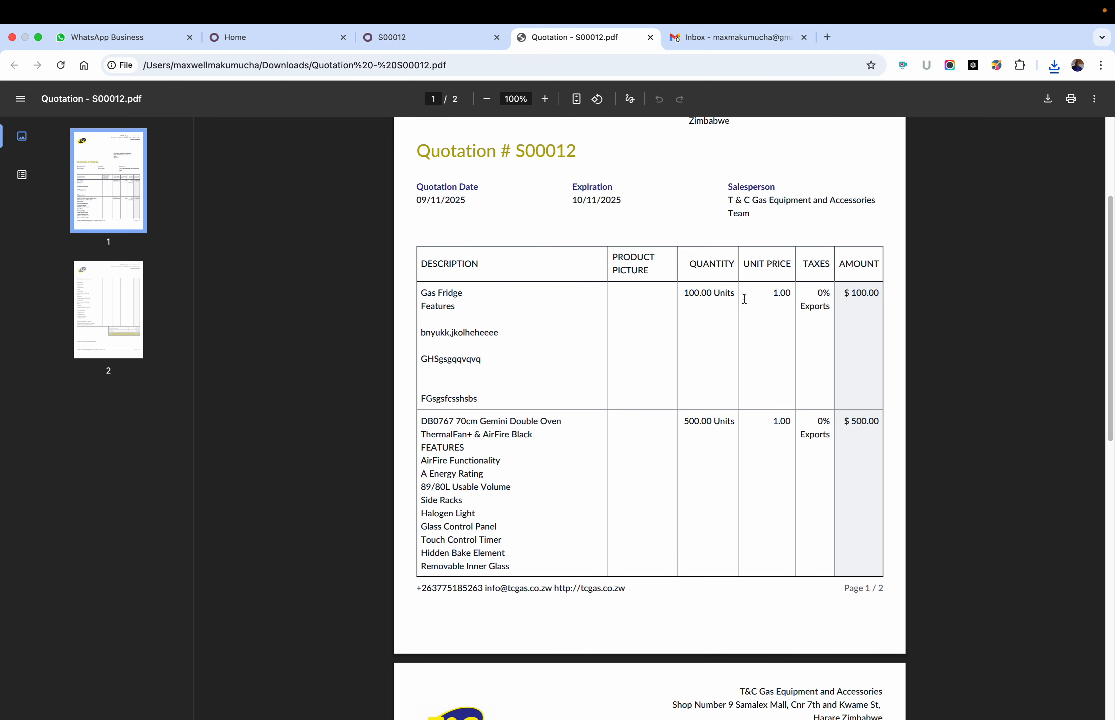
scroll(744, 298, "up", 3)
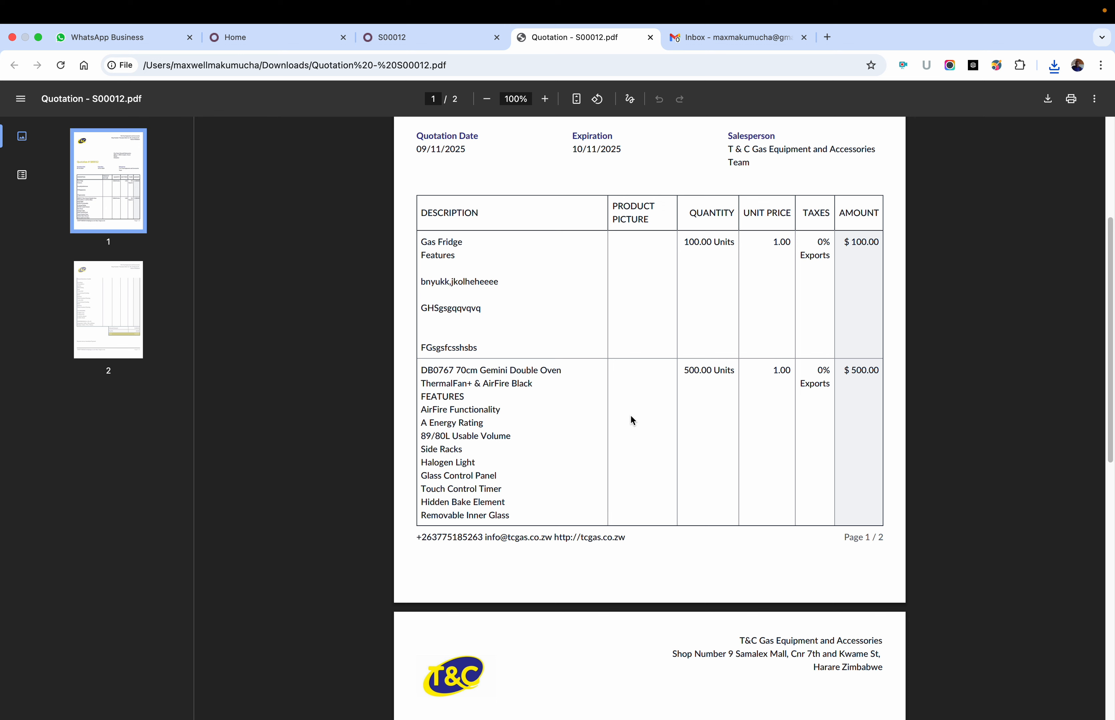
scroll(638, 405, "down", 2)
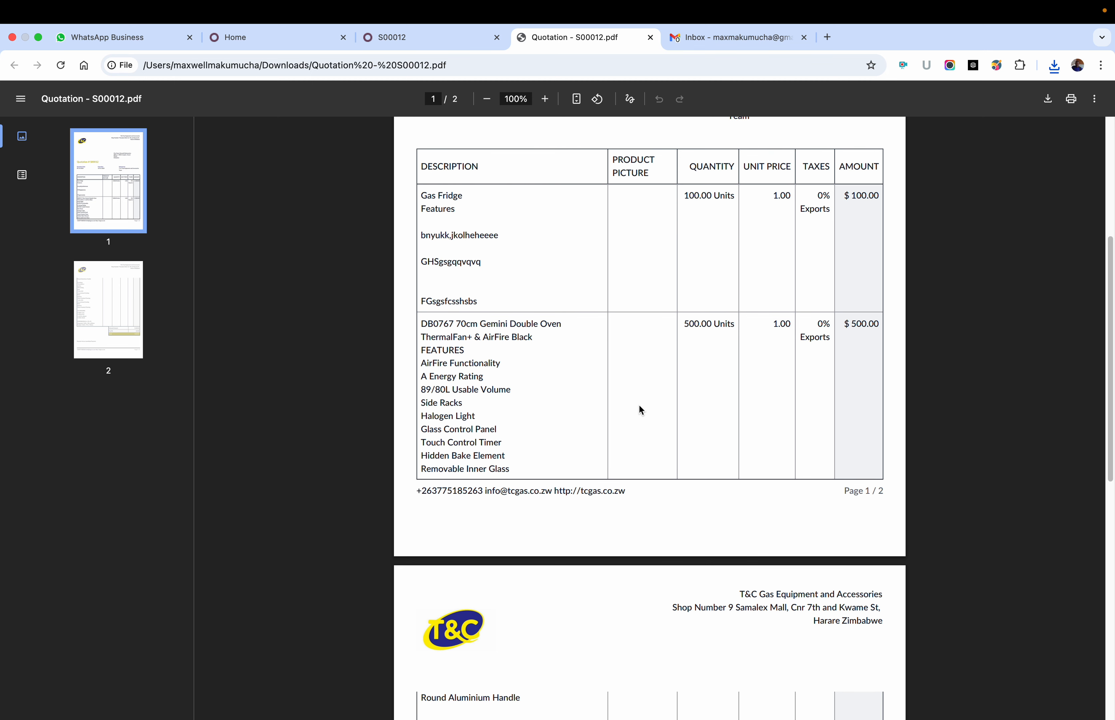
scroll(641, 410, "down", 5)
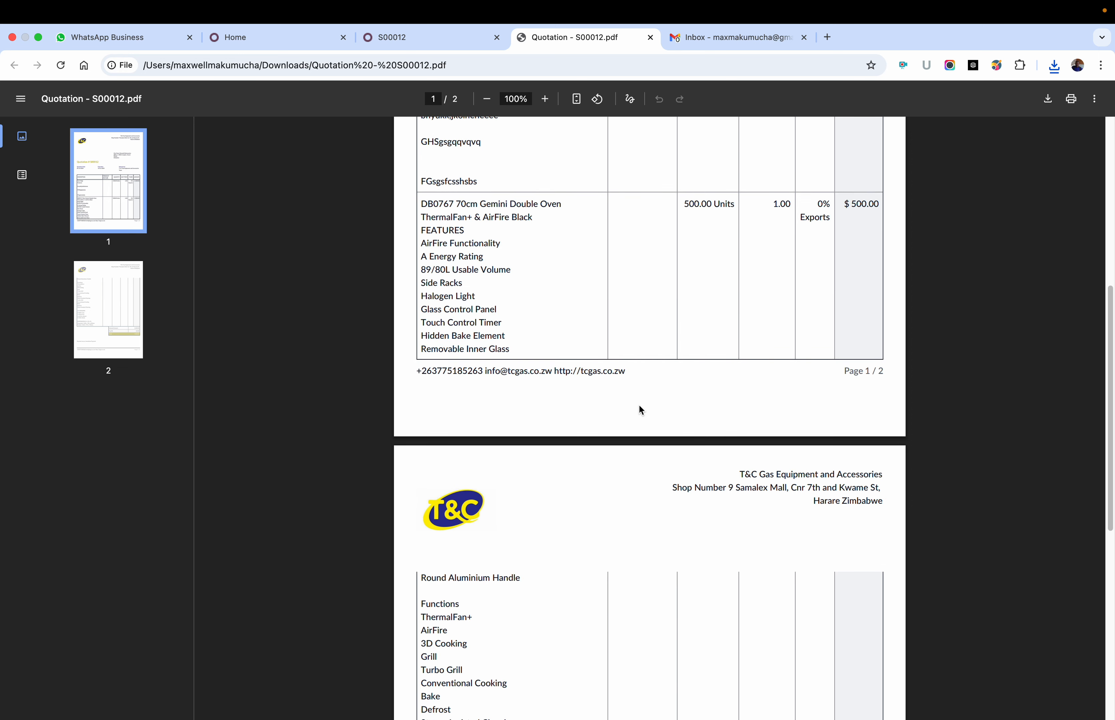
scroll(641, 410, "down", 15)
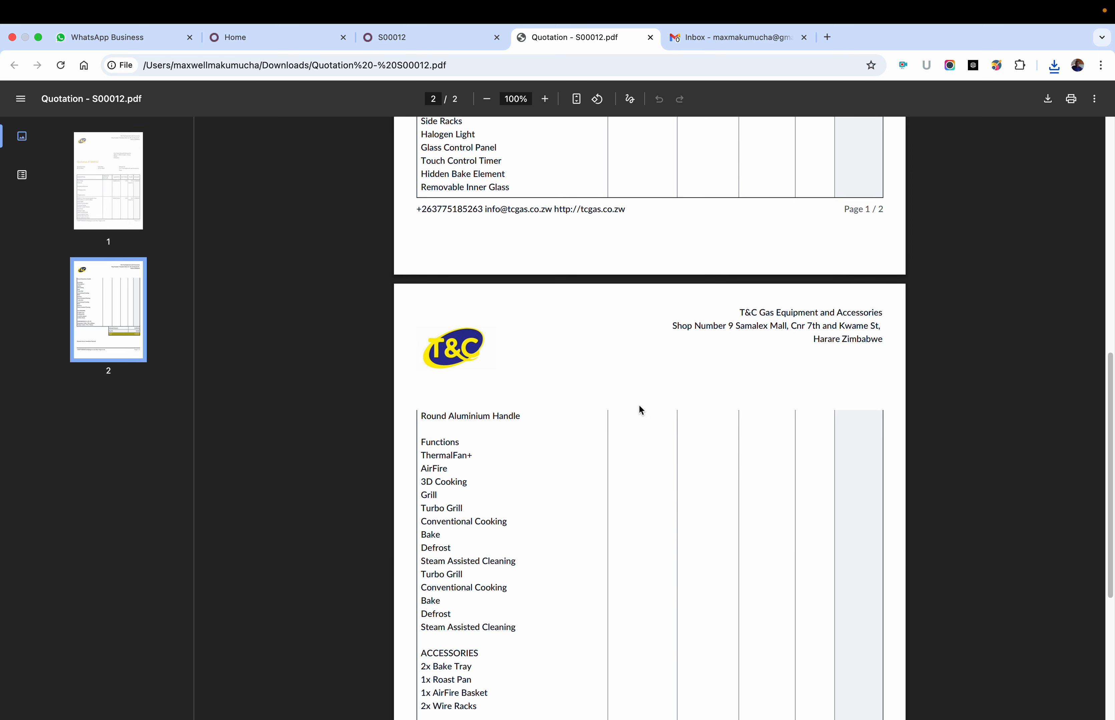
scroll(641, 410, "down", 3)
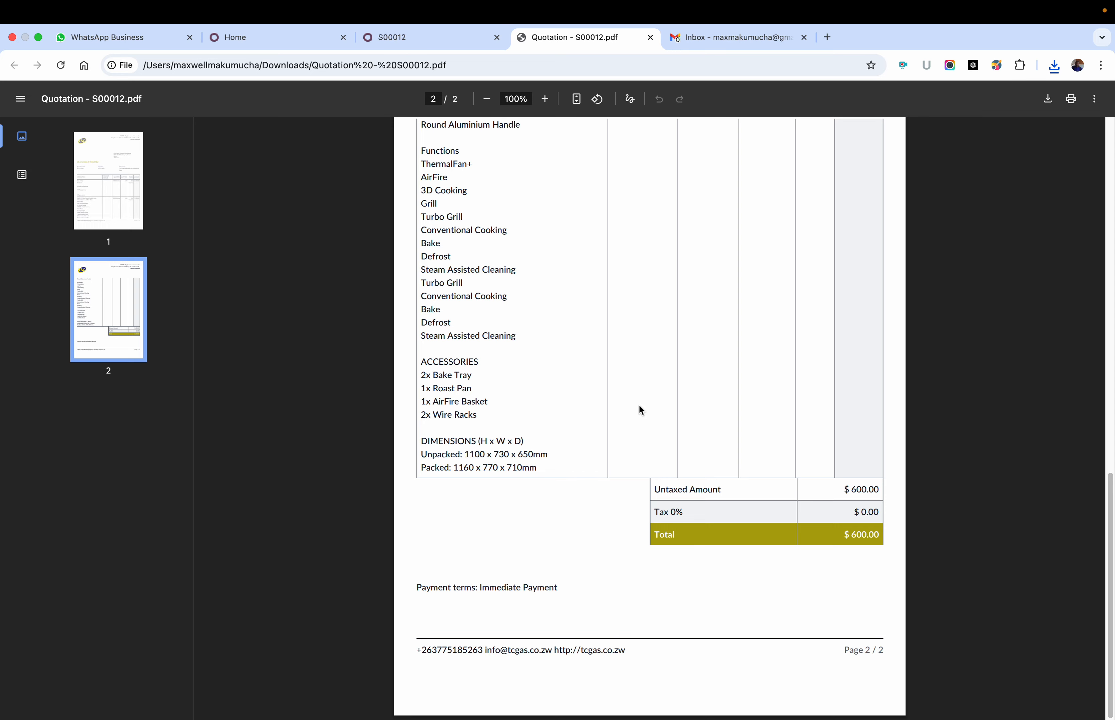
scroll(639, 407, "up", 20)
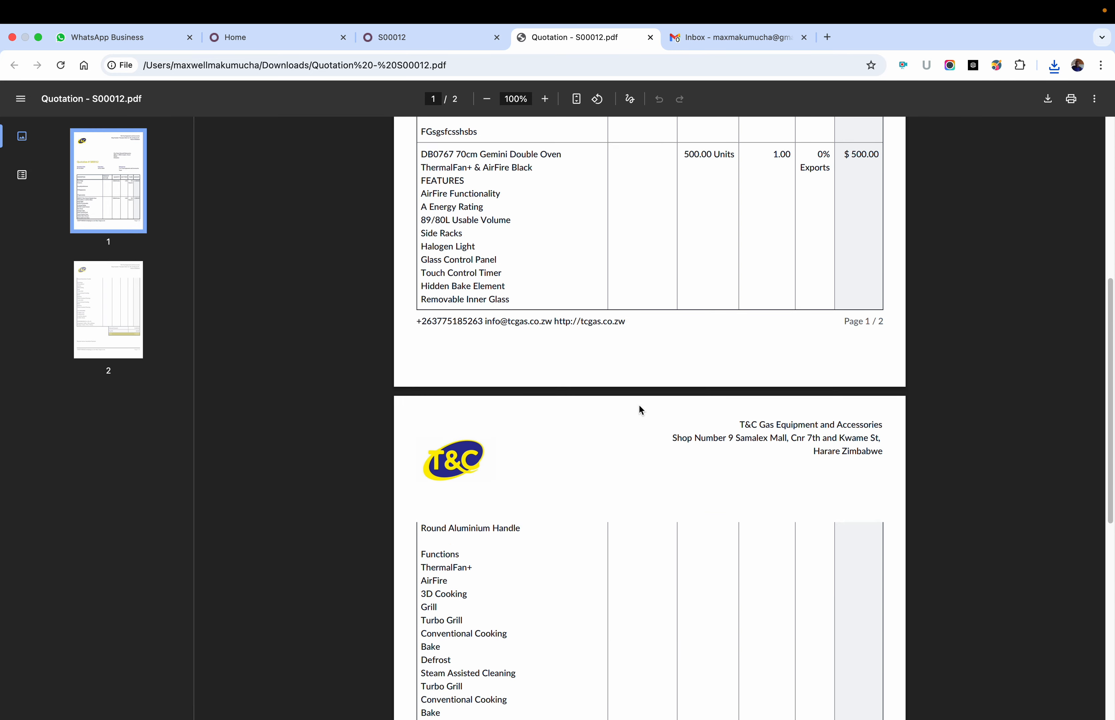
scroll(640, 411, "up", 3)
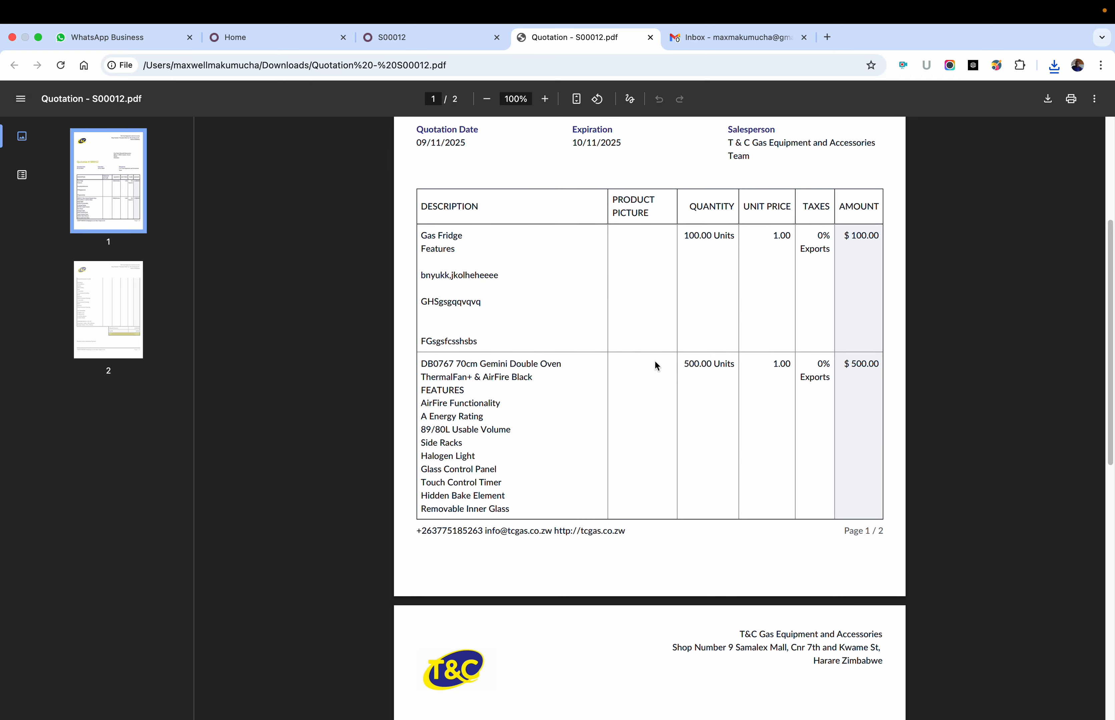
scroll(492, 310, "down", 6)
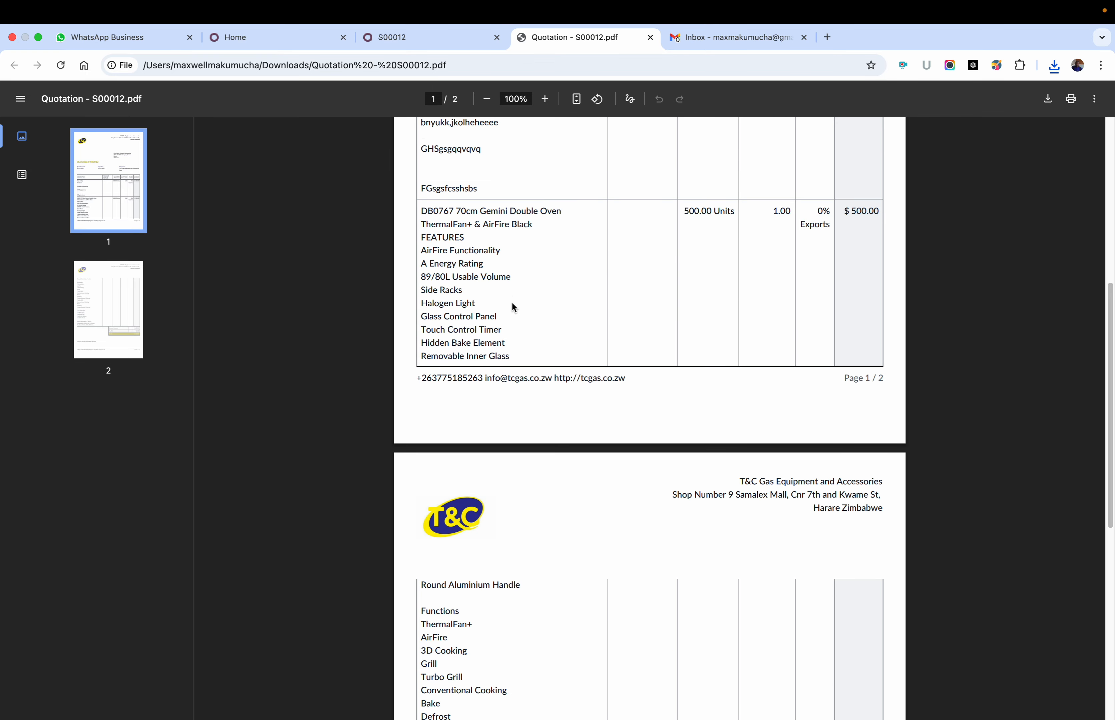
Step: Read the oven's functions, accessories, dimensions and the totals on the PDF's second page, and return to the first page
scroll(532, 319, "down", 10)
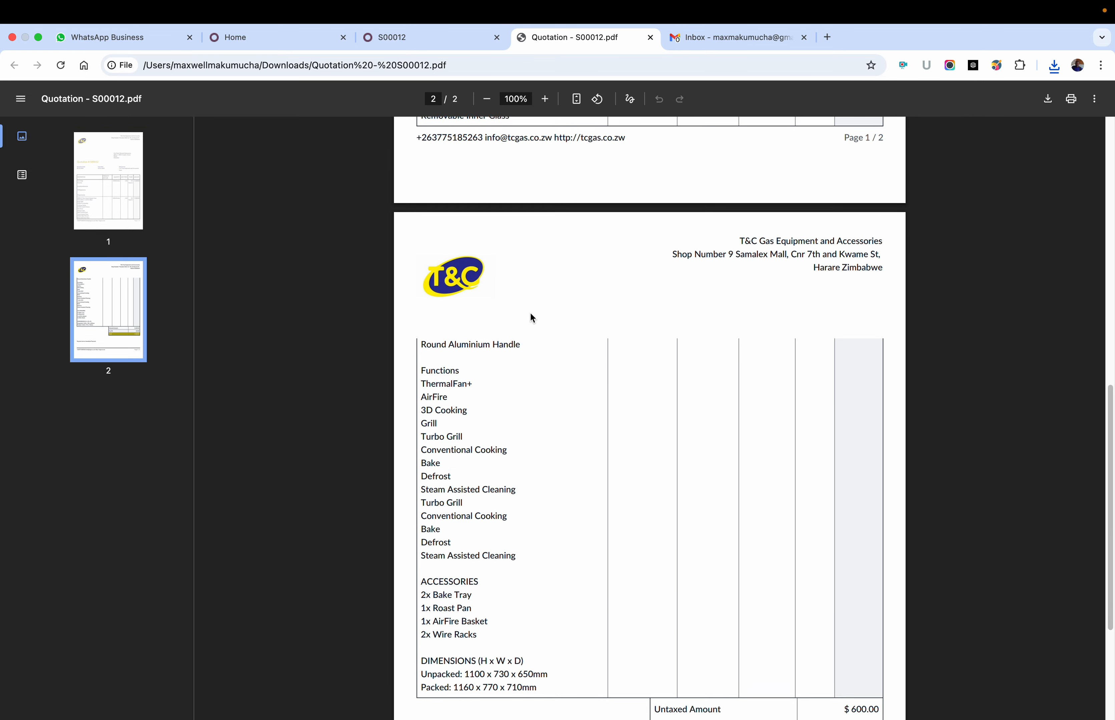
scroll(532, 318, "down", 2)
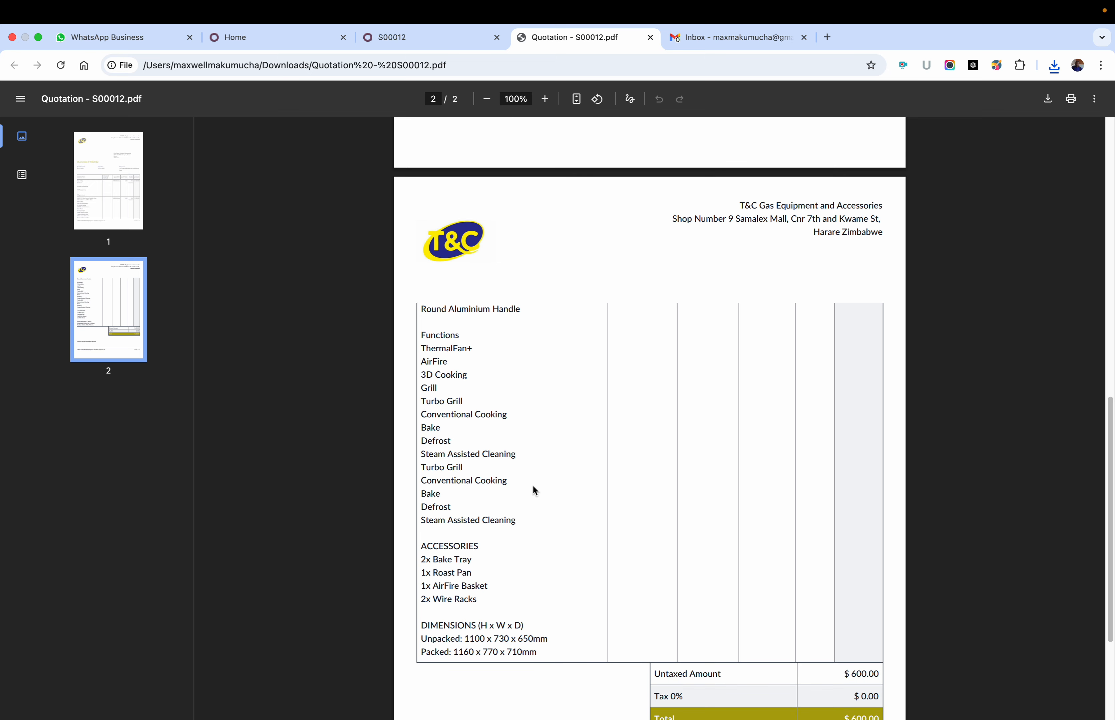
scroll(534, 489, "down", 8)
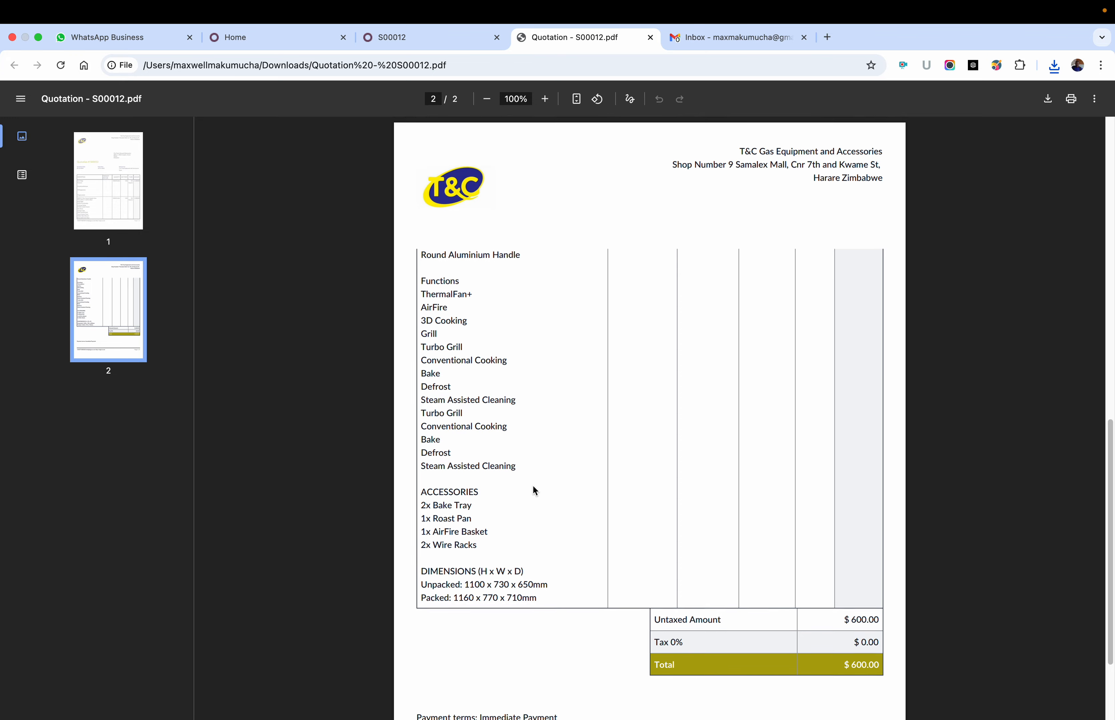
scroll(535, 488, "up", 20)
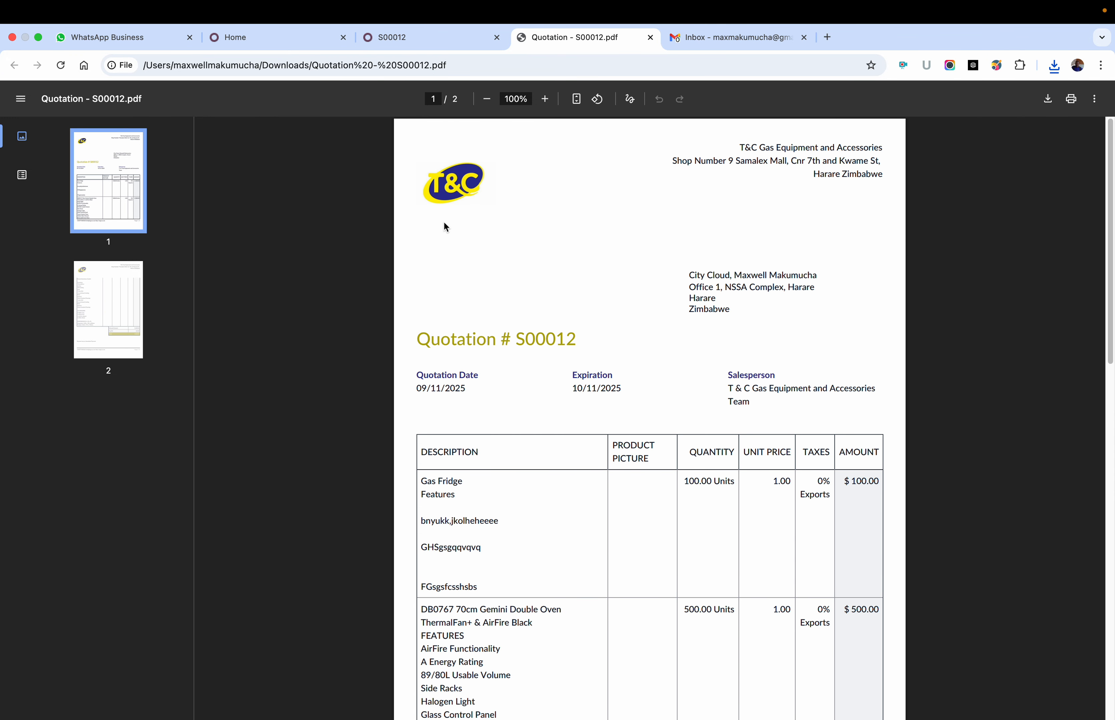
left_click(286, 39)
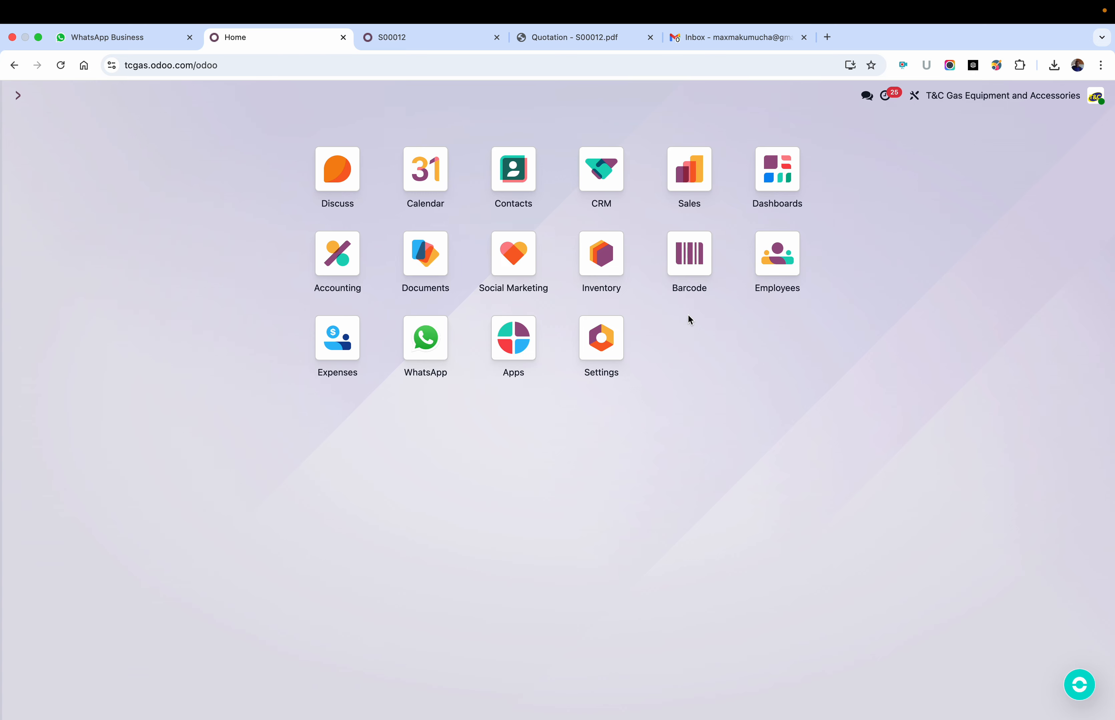
key("super+k")
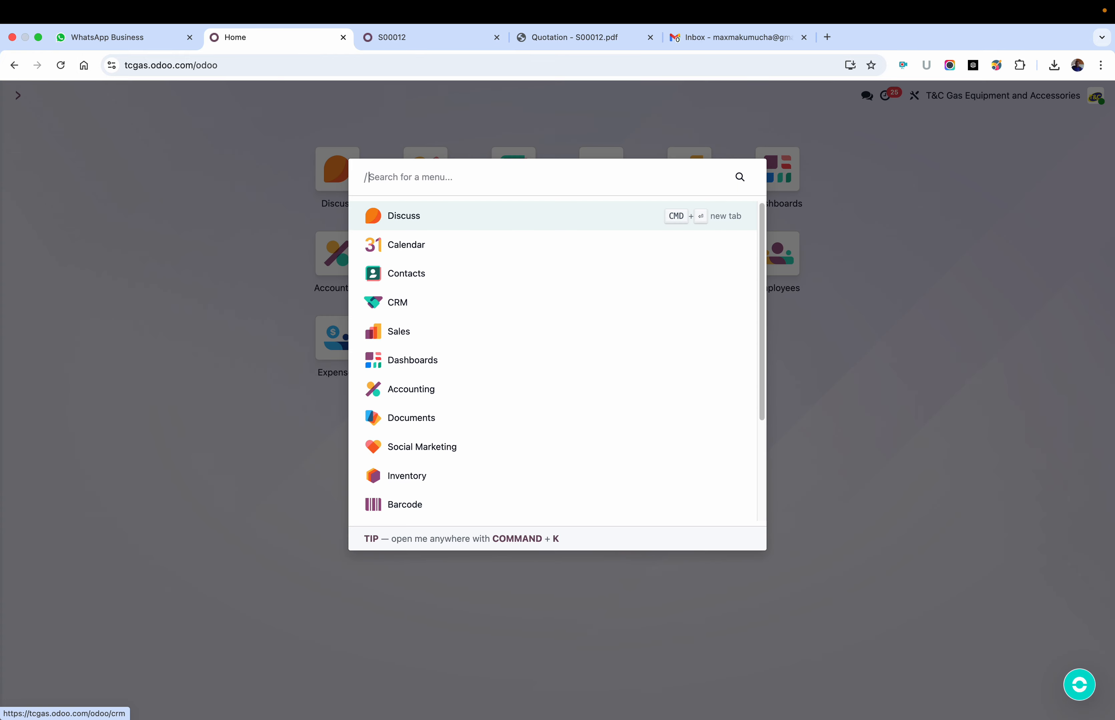
left_click(927, 326)
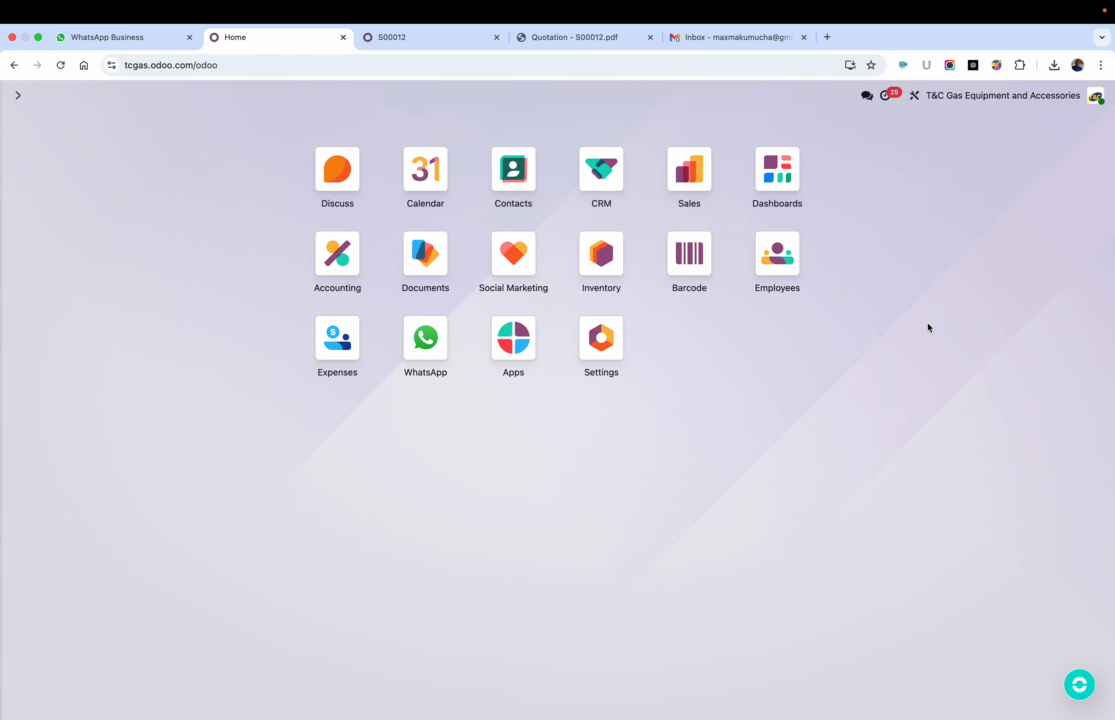
key("super+shift+t")
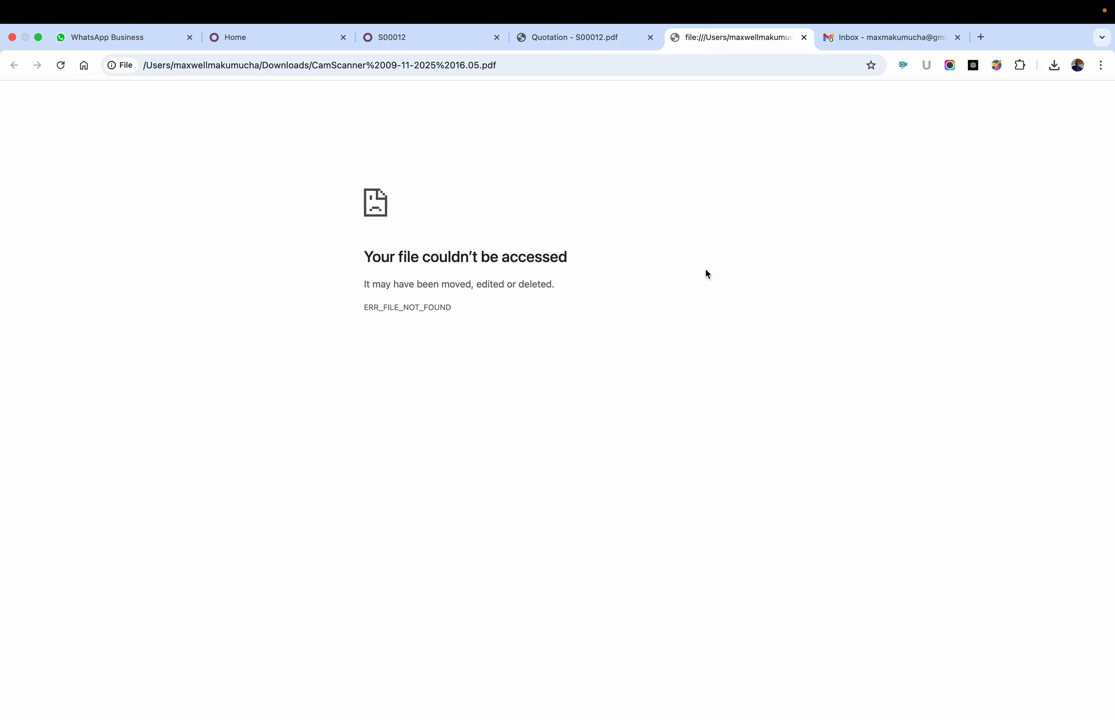
Step: Switch back to the saved City Cloud quotation in Odoo to view its order lines
key("super+3")
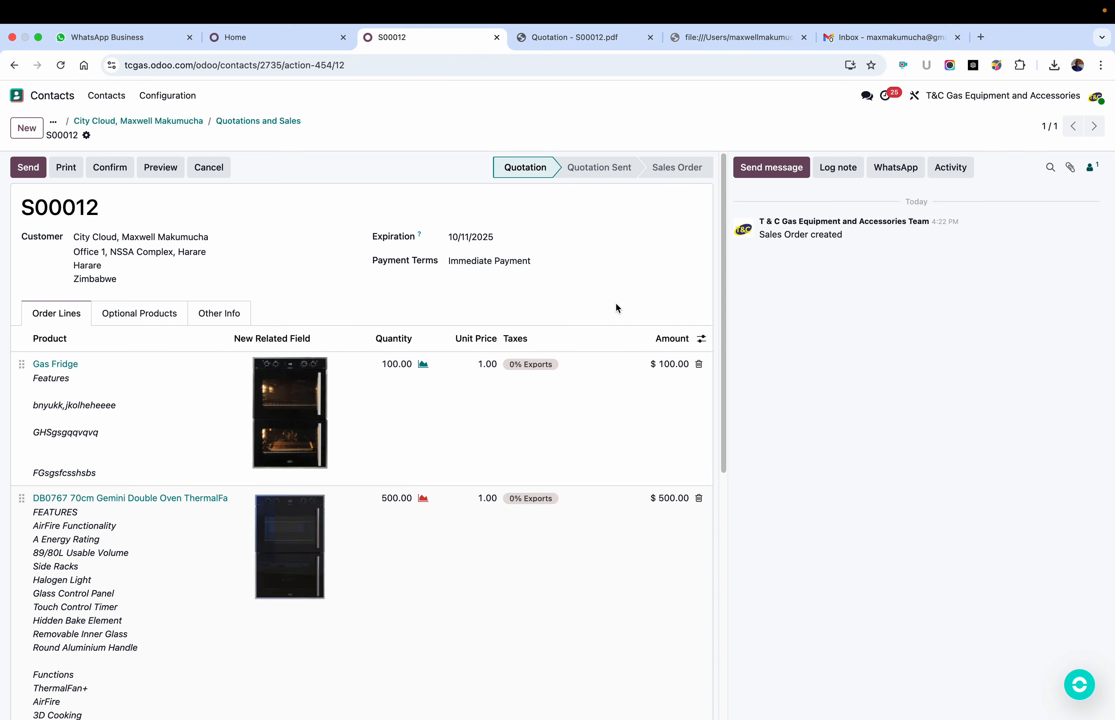